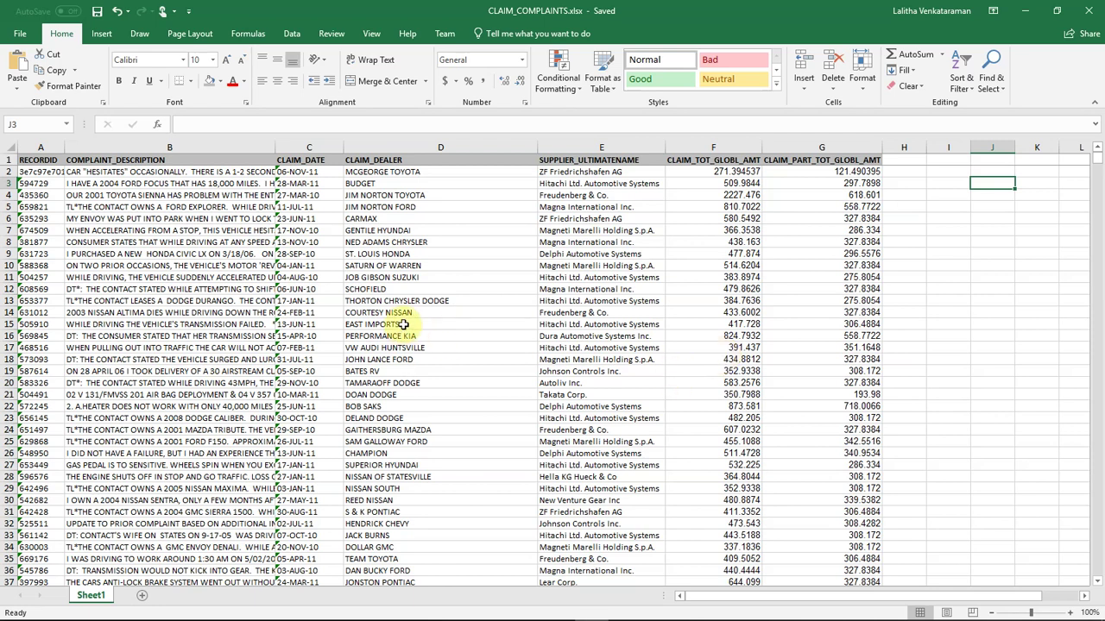
Upload CLAIM_COMPLAINTS.xlsx as a data set and open it in a new project
{"action": "scroll", "coordinate": [400, 328], "scroll_direction": "down", "scroll_amount": 2}
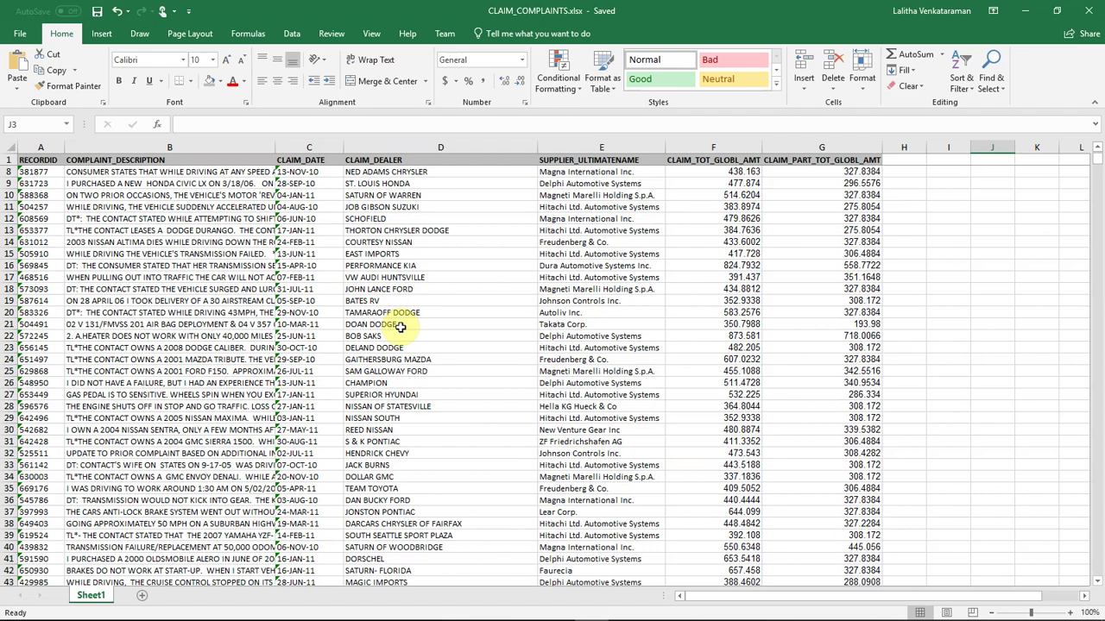
{"action": "scroll", "coordinate": [400, 326], "scroll_direction": "down", "scroll_amount": 8}
{"action": "scroll", "coordinate": [402, 321], "scroll_direction": "down", "scroll_amount": 1}
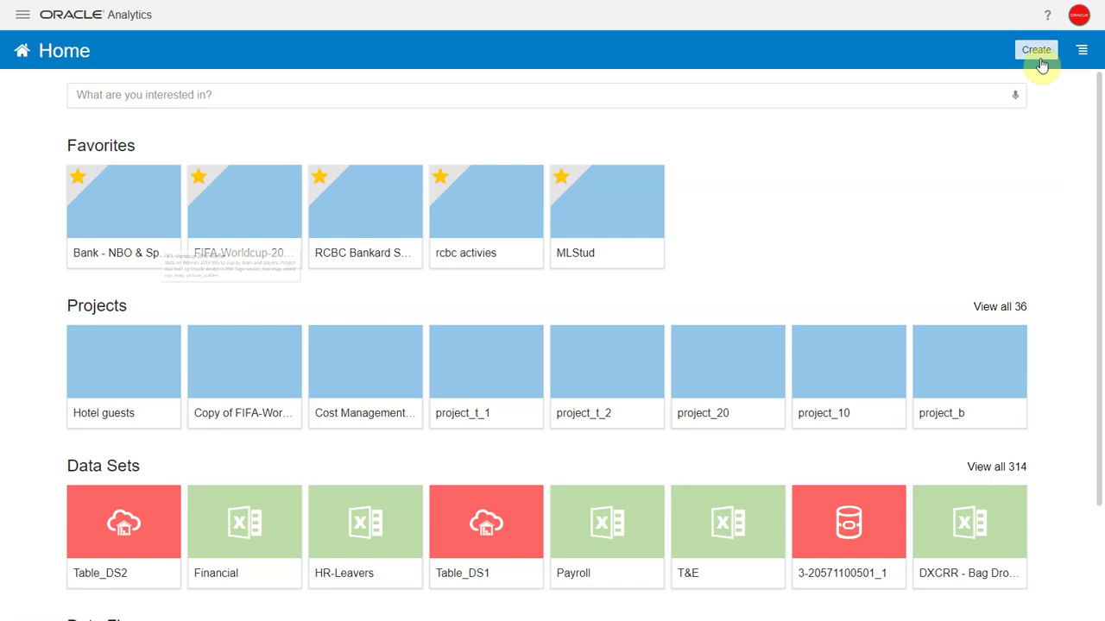
{"action": "left_click", "coordinate": [1036, 52]}
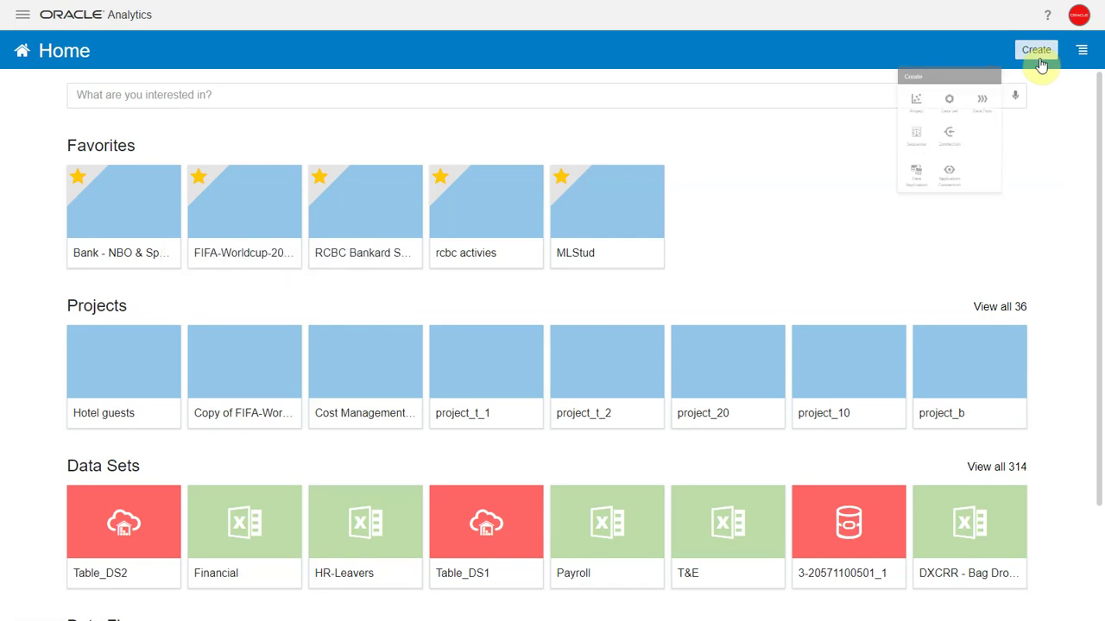
{"action": "left_click", "coordinate": [978, 114]}
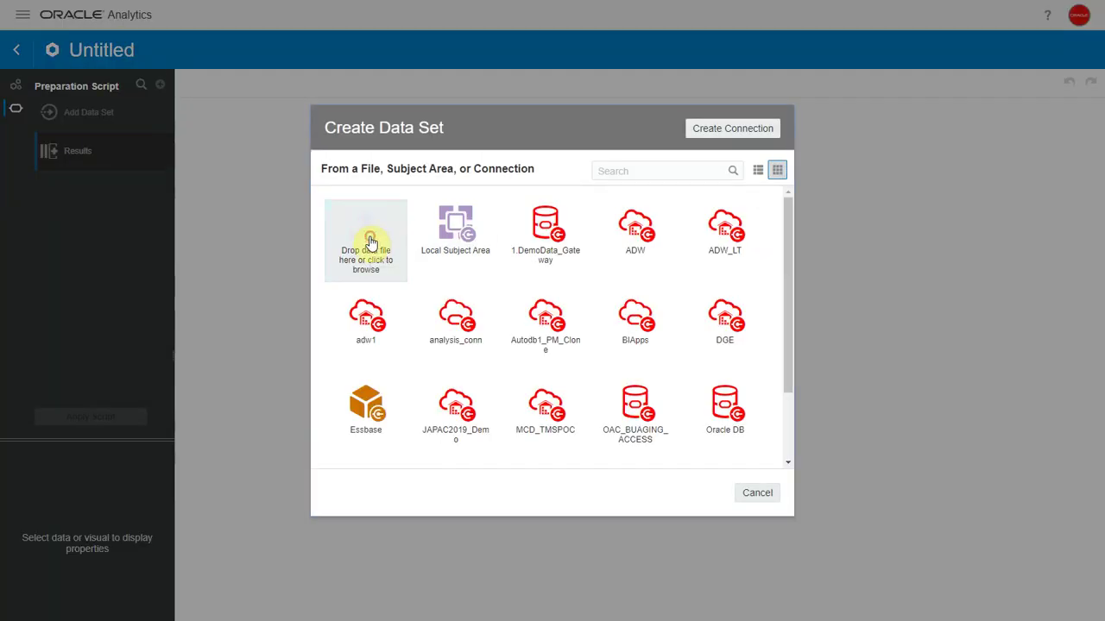
{"action": "left_click", "coordinate": [371, 242]}
{"action": "double_click", "coordinate": [316, 126]}
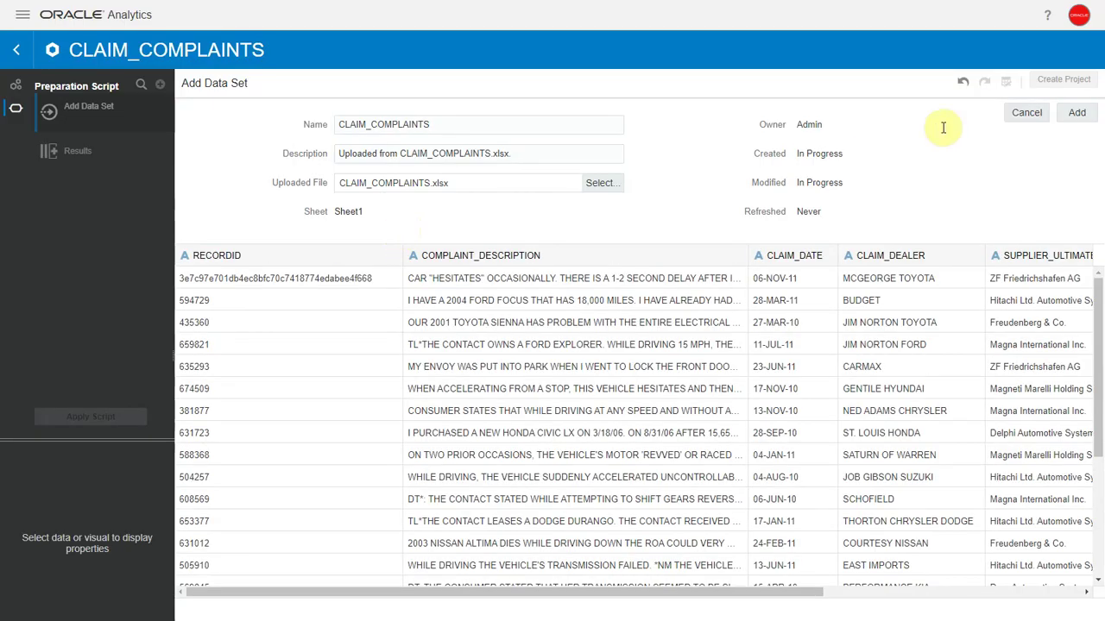
{"action": "left_click", "coordinate": [1075, 114]}
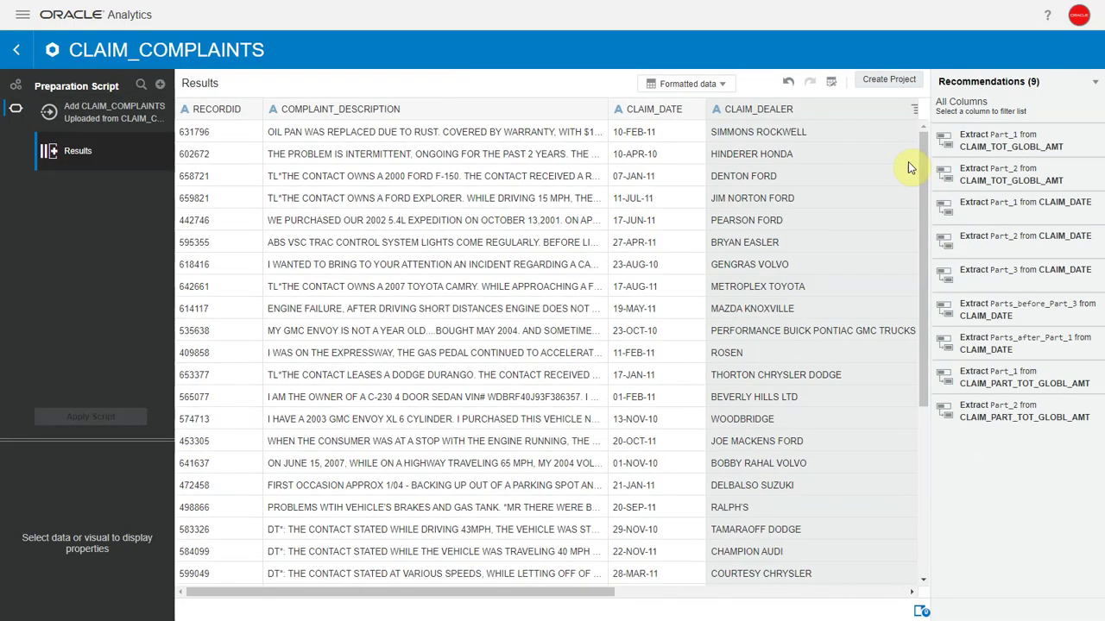
{"action": "left_click", "coordinate": [887, 82]}
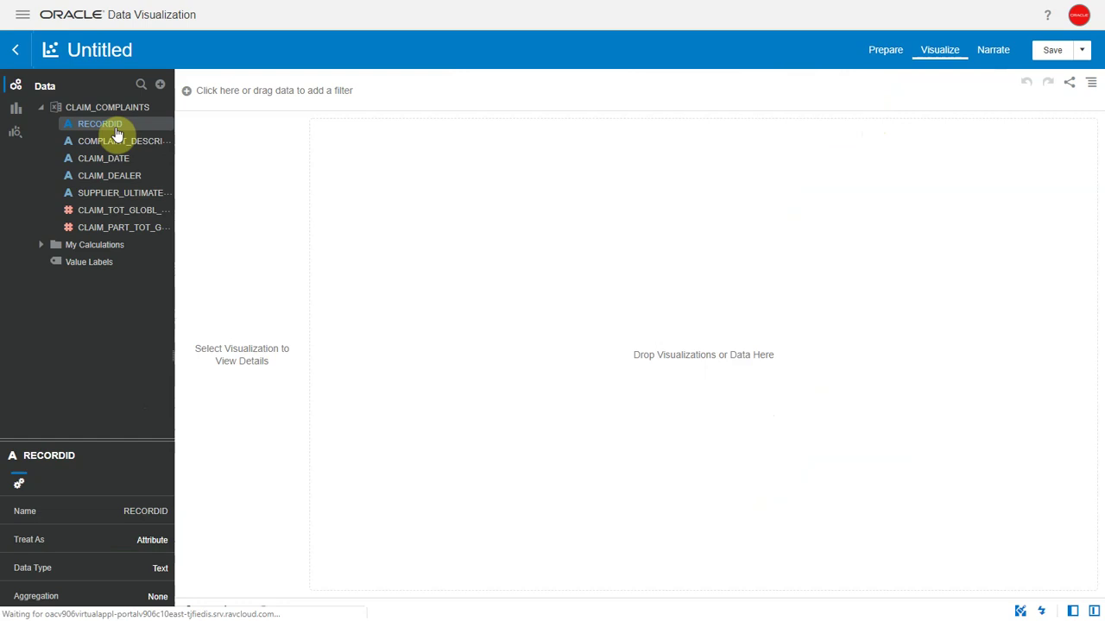
Show RECORDID and COMPLAINT_DESCRIPTION together as a Table visualization
{"action": "left_click", "coordinate": [128, 143], "text": "ctrl"}
{"action": "right_click", "coordinate": [127, 151]}
{"action": "left_click", "coordinate": [171, 173]}
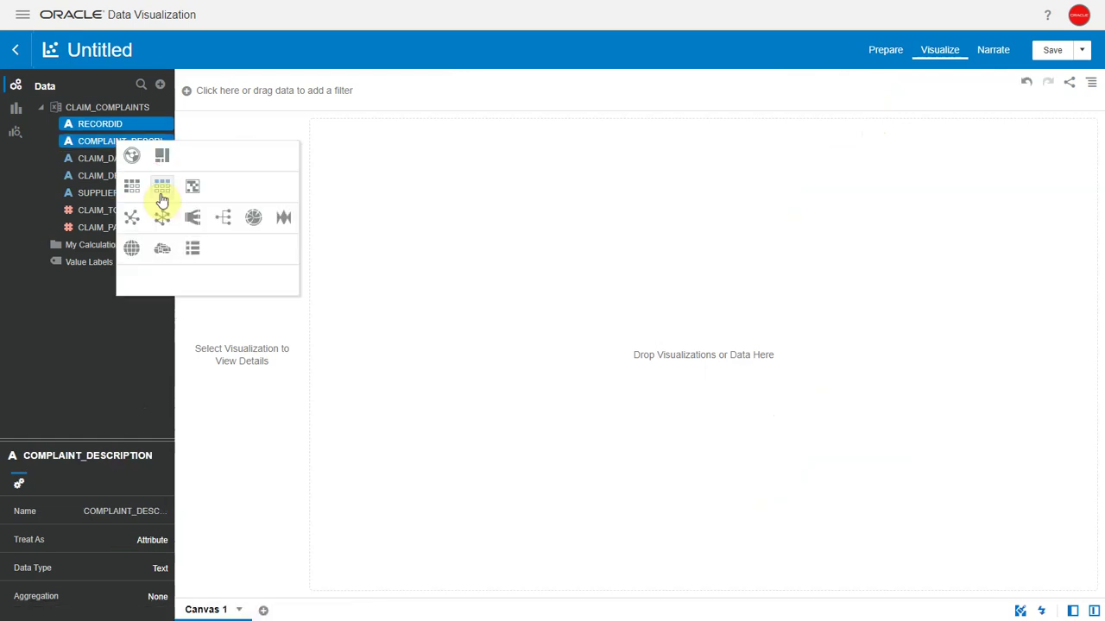
{"action": "left_click", "coordinate": [161, 199]}
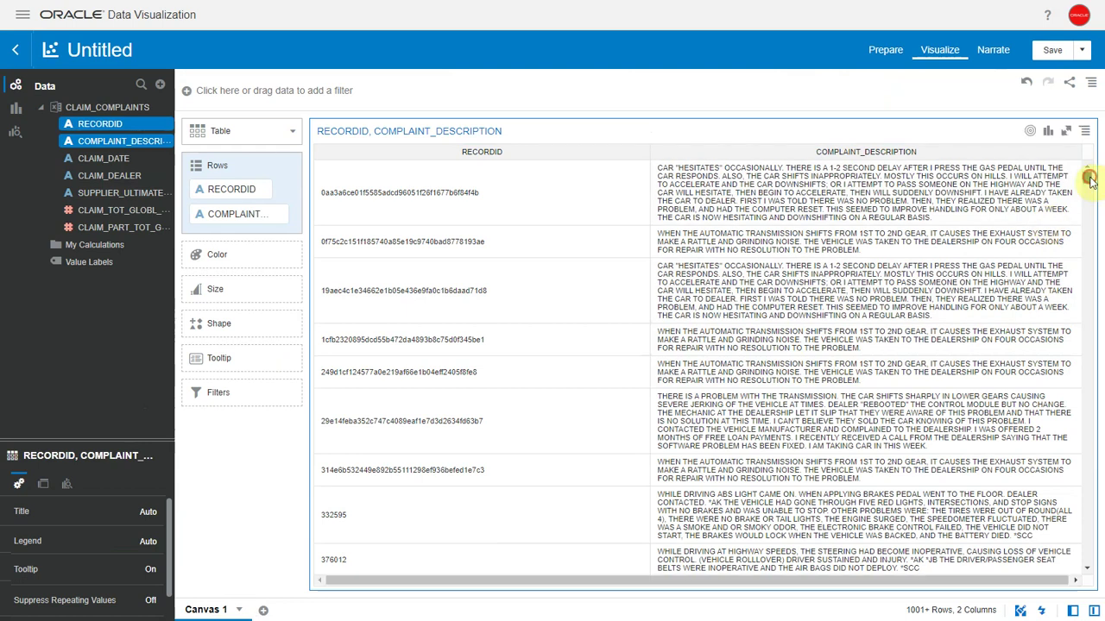
{"action": "mouse_move", "coordinate": [1086, 177]}
{"action": "left_mouse_down"}
{"action": "mouse_move", "coordinate": [1091, 201]}
{"action": "mouse_move", "coordinate": [1090, 171]}
{"action": "left_mouse_up"}
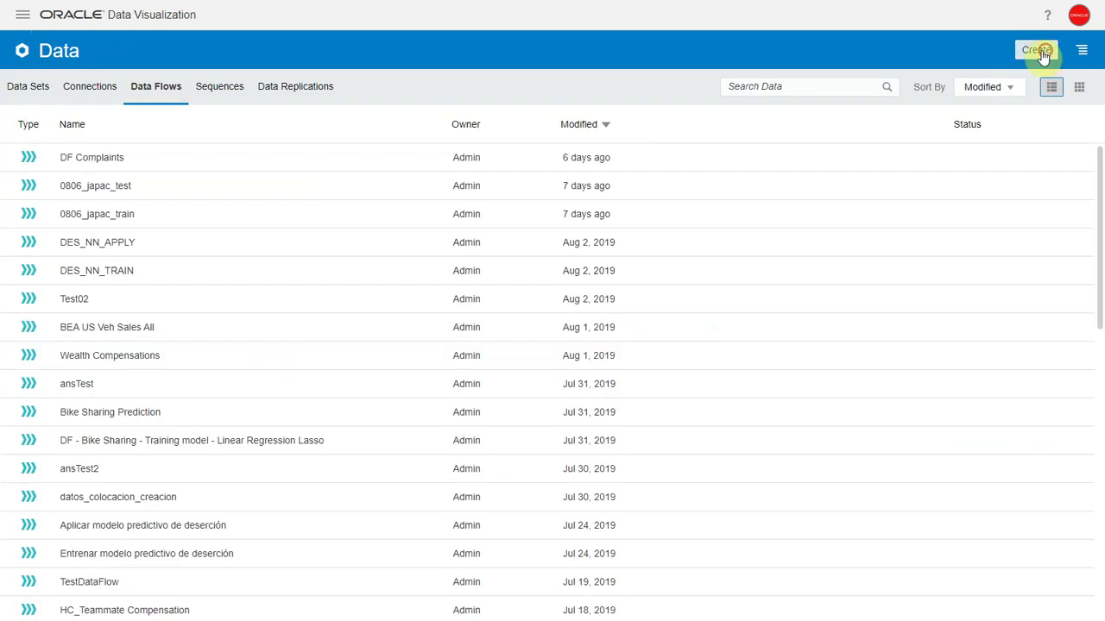
Start a new data flow with CLAIM_COMPLAINTS as its source data set
{"action": "left_click", "coordinate": [1033, 49]}
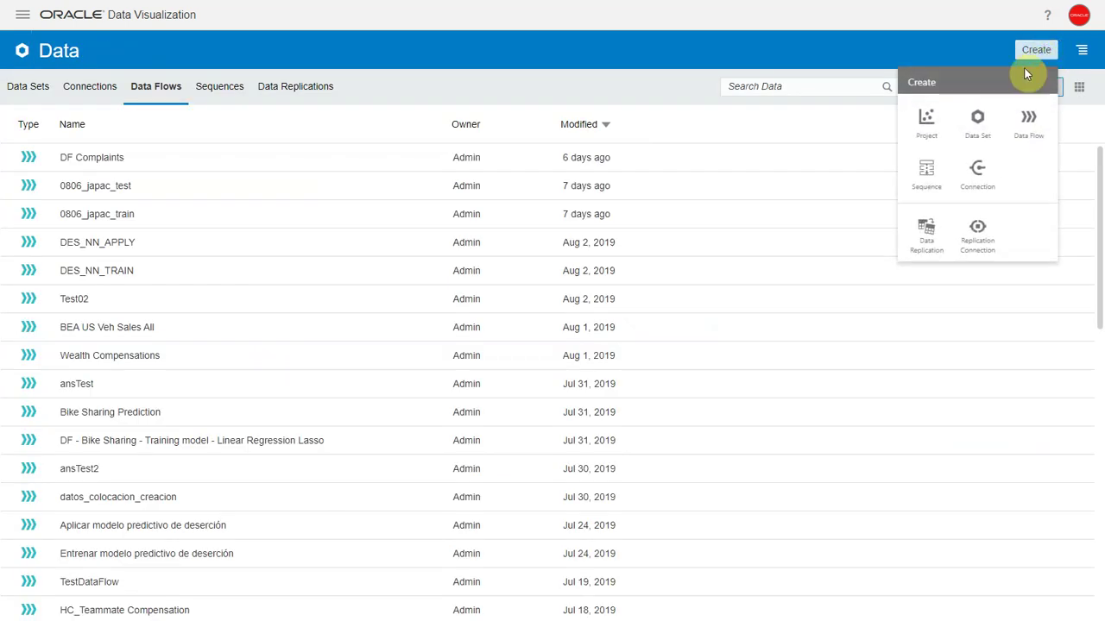
{"action": "left_click", "coordinate": [1025, 128]}
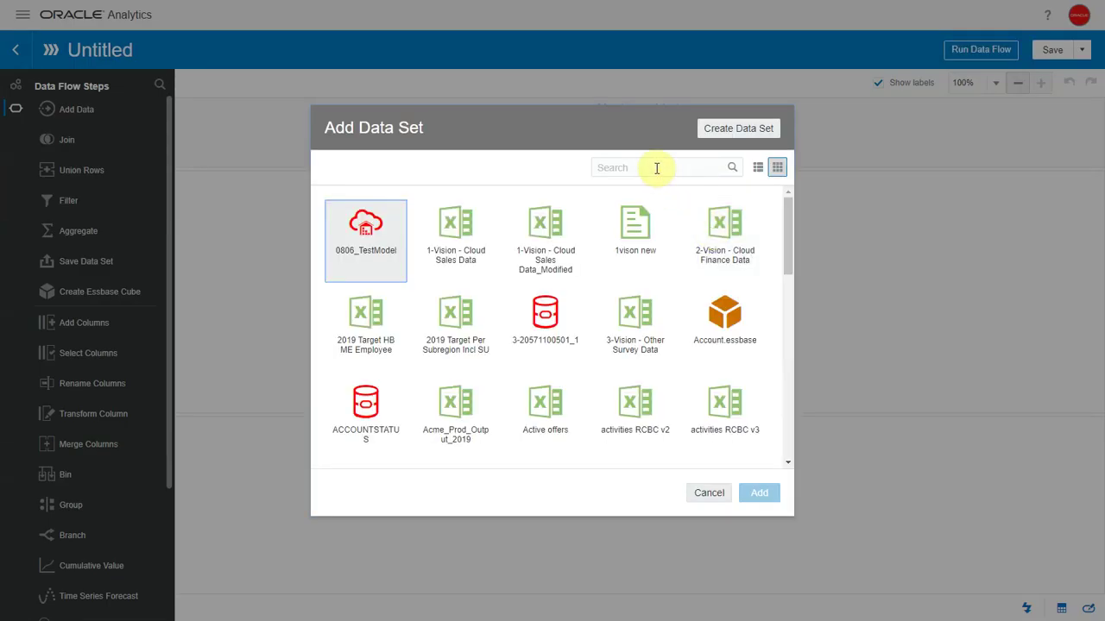
{"action": "left_click", "coordinate": [655, 169]}
{"action": "type", "text": "claim"}
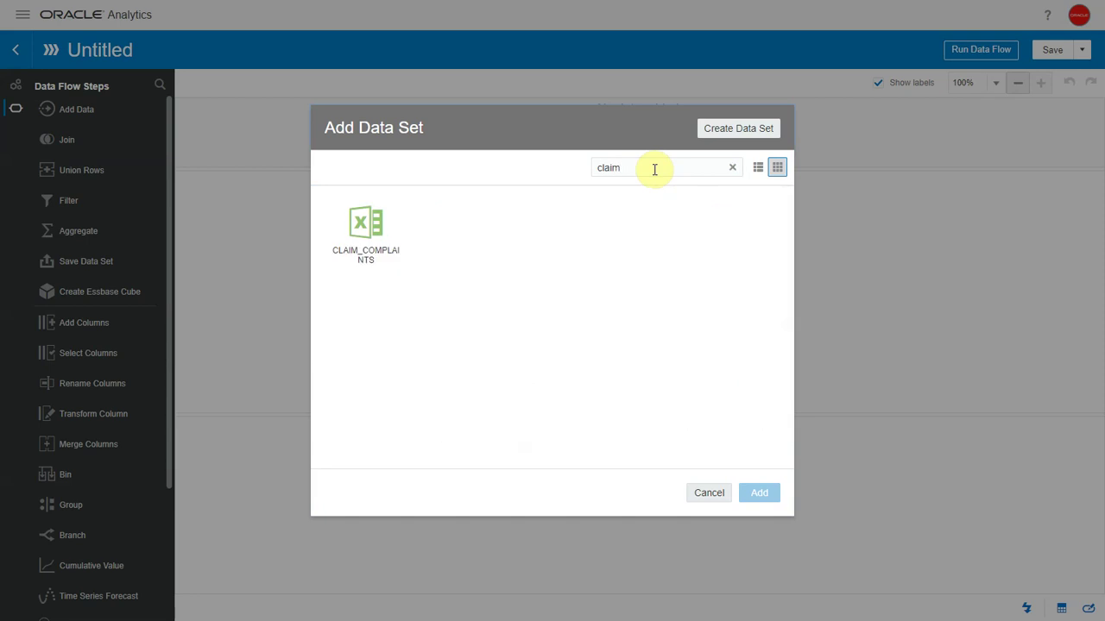
{"action": "double_click", "coordinate": [362, 224]}
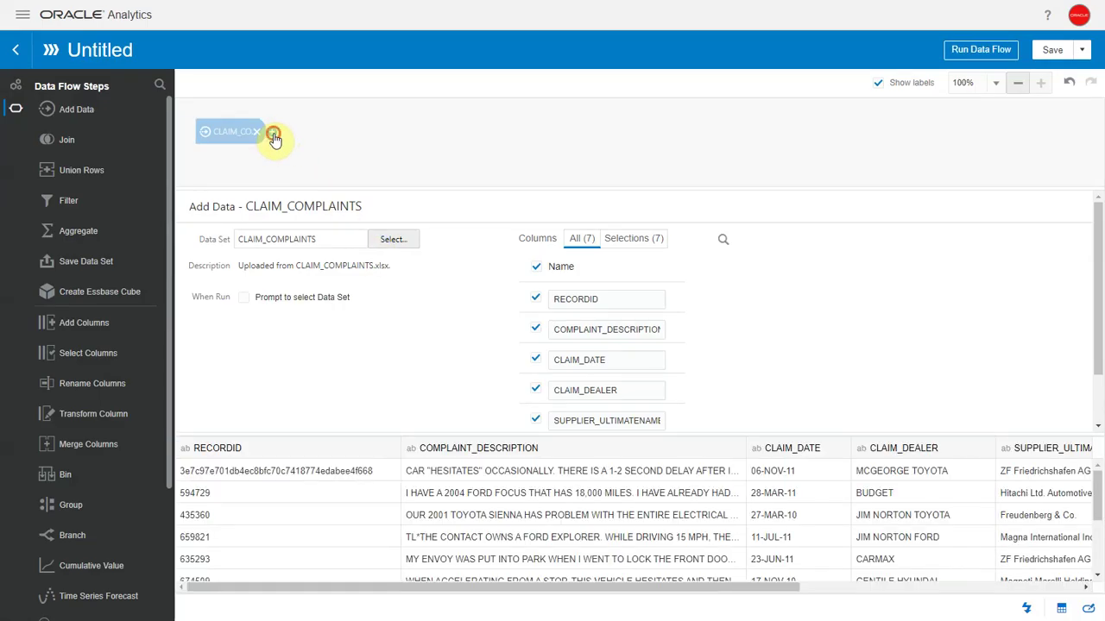
Add a Save Data step writing to the ADW connection as table CLAIMS_COMPLAINTS
{"action": "left_click", "coordinate": [272, 133]}
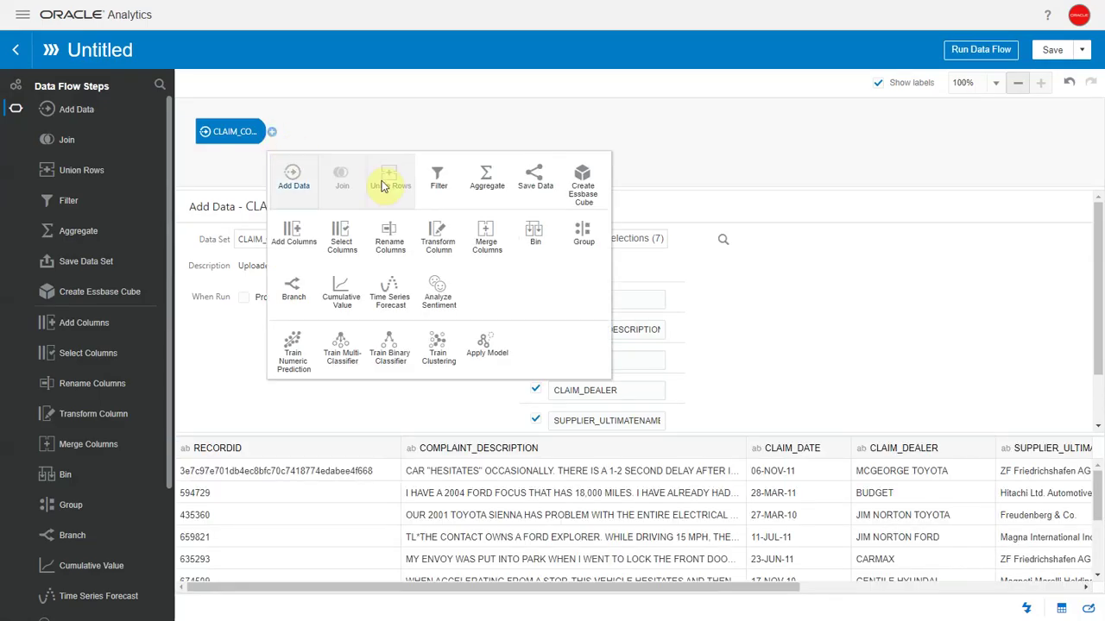
{"action": "left_click", "coordinate": [535, 183]}
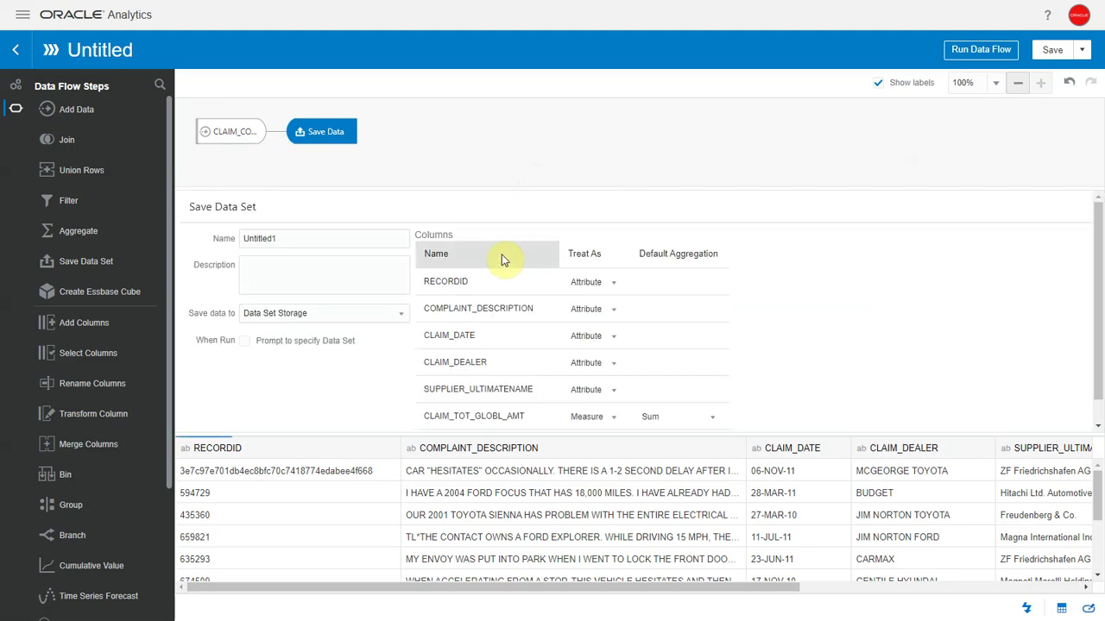
{"action": "left_click", "coordinate": [288, 314]}
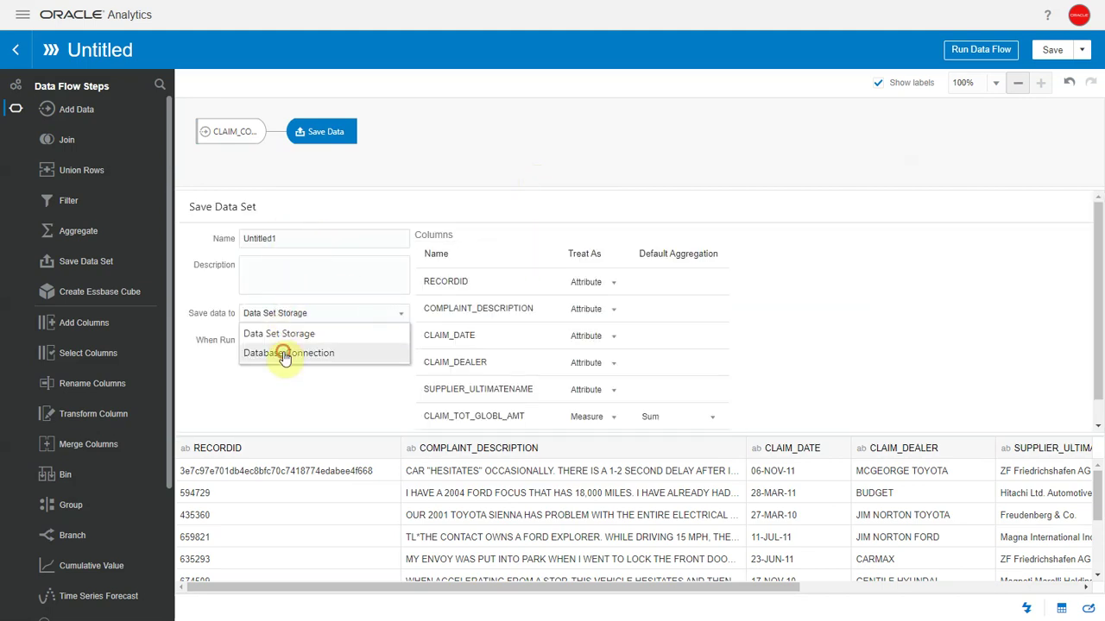
{"action": "left_click", "coordinate": [294, 353]}
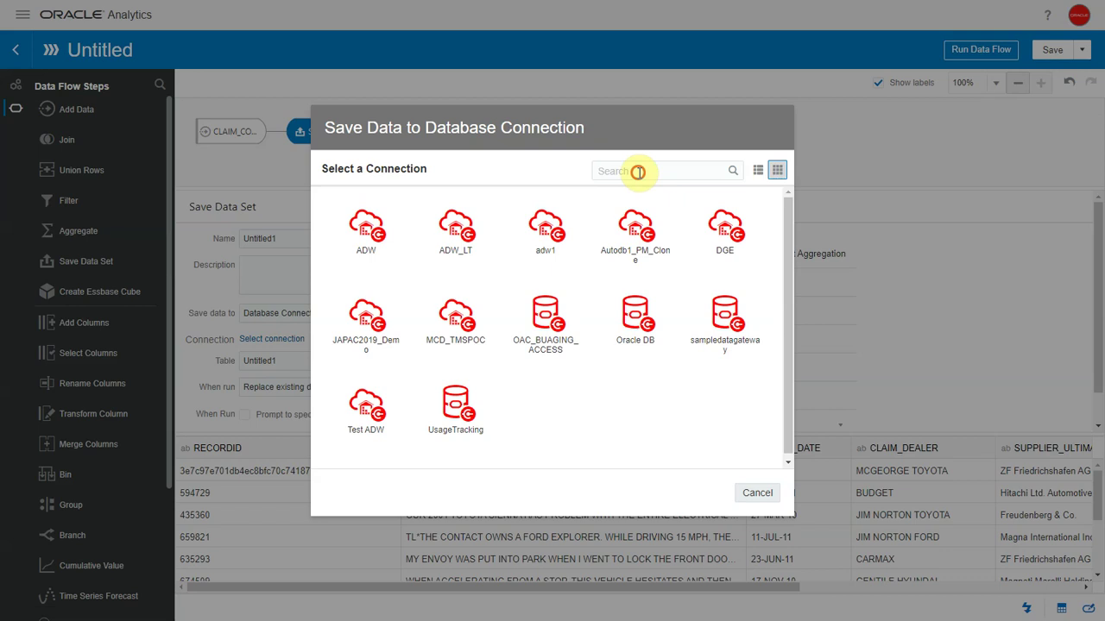
{"action": "left_click", "coordinate": [636, 172]}
{"action": "type", "text": "adw"}
{"action": "left_click", "coordinate": [377, 240]}
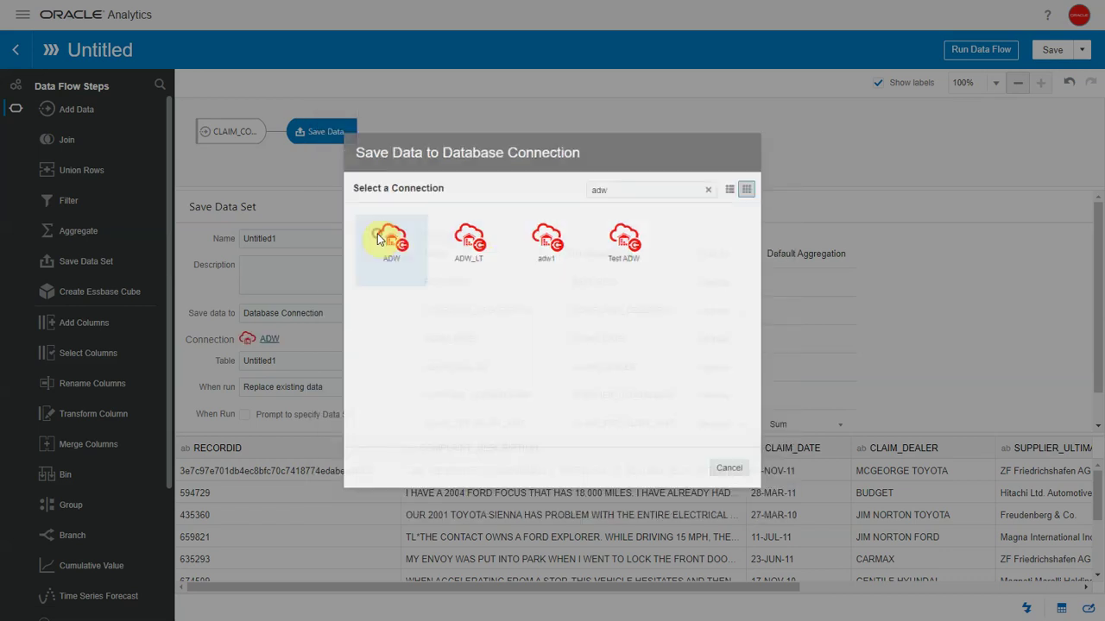
{"action": "double_click", "coordinate": [301, 242]}
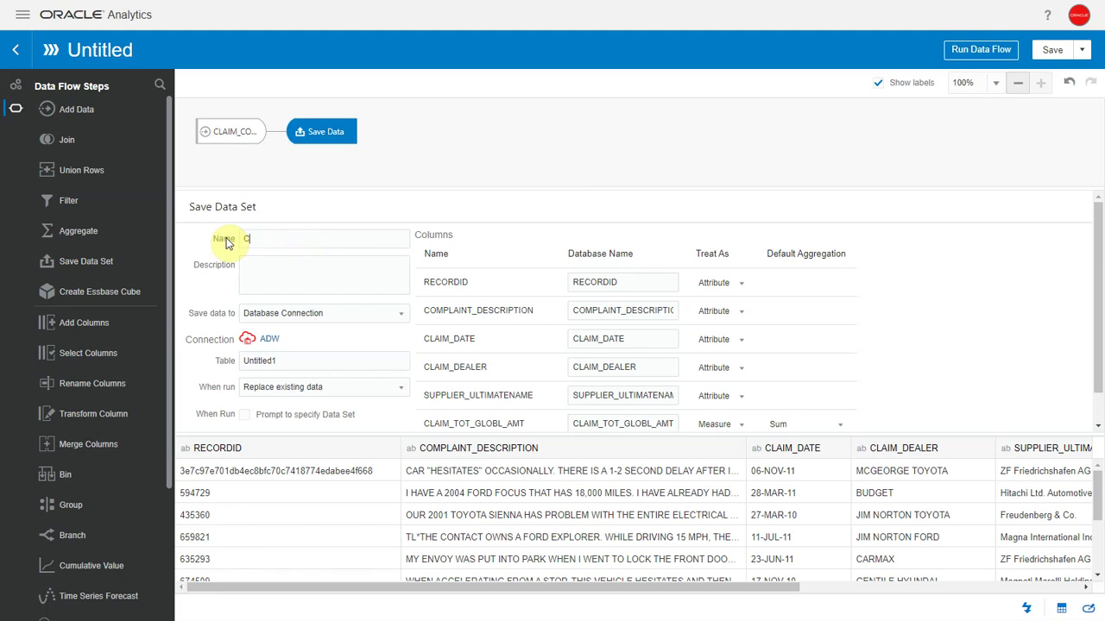
{"action": "type", "text": "CLAIMS_COMPLAINTS"}
{"action": "double_click", "coordinate": [330, 364]}
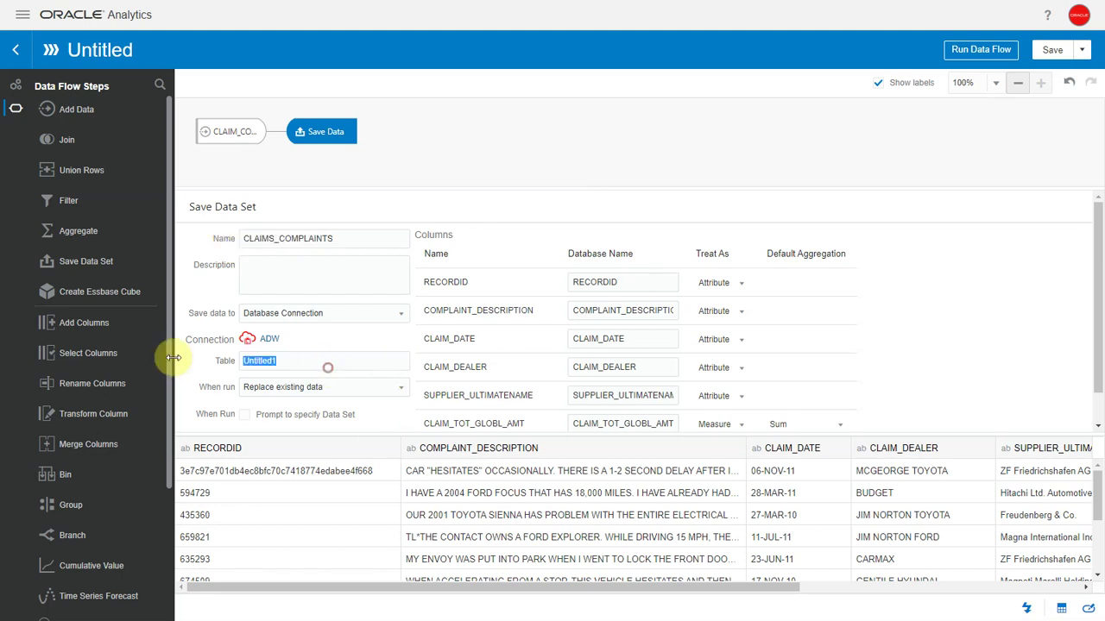
{"action": "type", "text": "CLAIMS_COMPLAINTS"}
Save the data flow as 'Load Claims' and run it
{"action": "left_click", "coordinate": [1049, 52]}
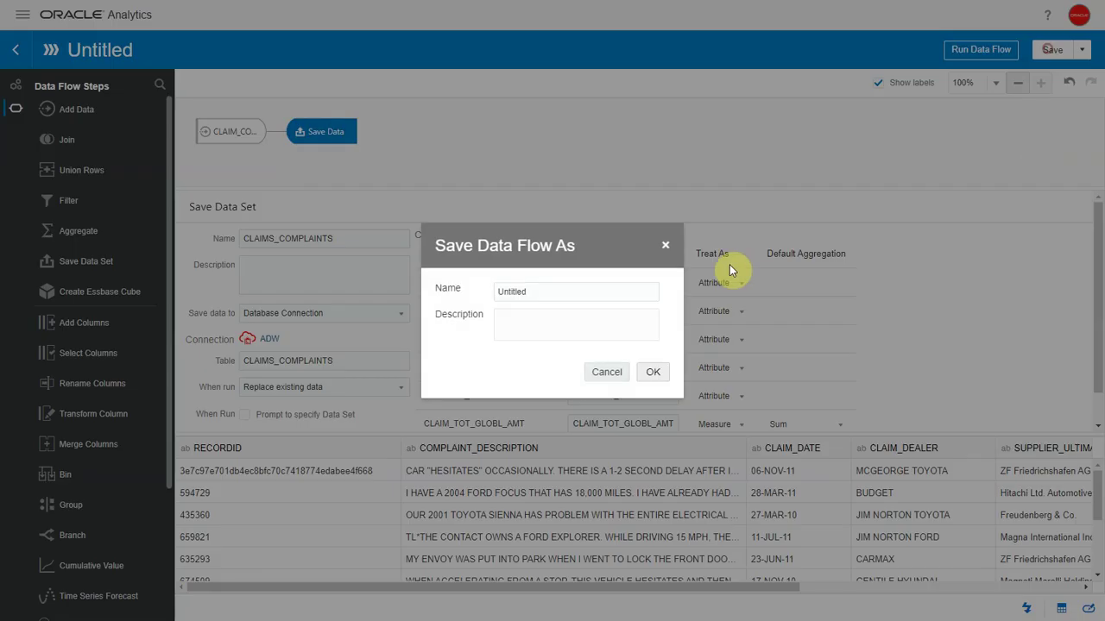
{"action": "double_click", "coordinate": [544, 288]}
{"action": "type", "text": "Load Claims"}
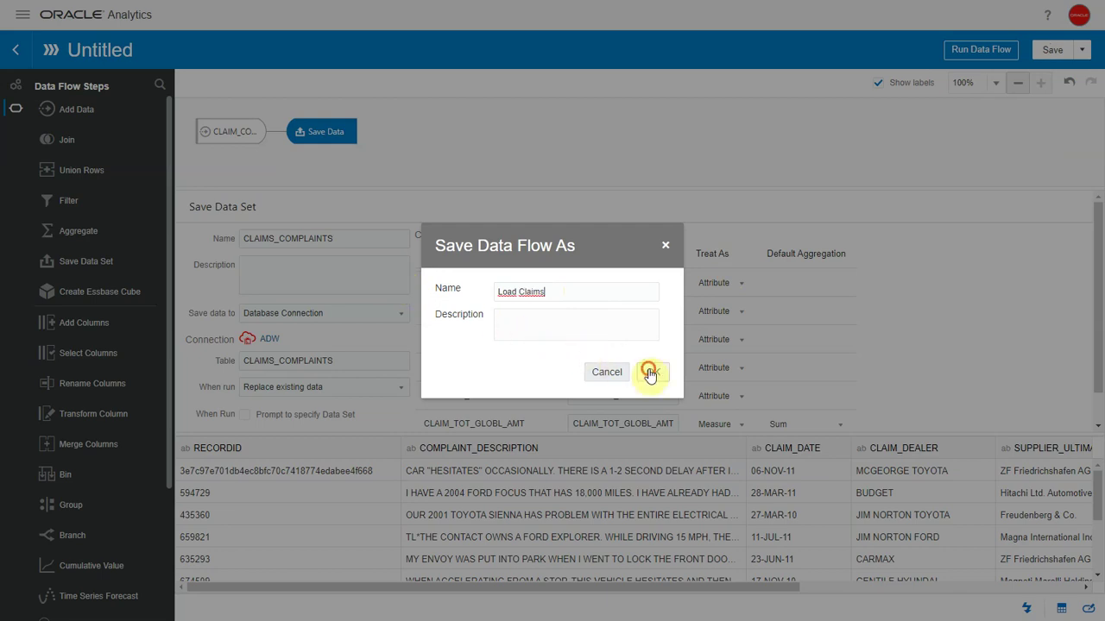
{"action": "left_click", "coordinate": [652, 372]}
{"action": "left_click", "coordinate": [983, 52]}
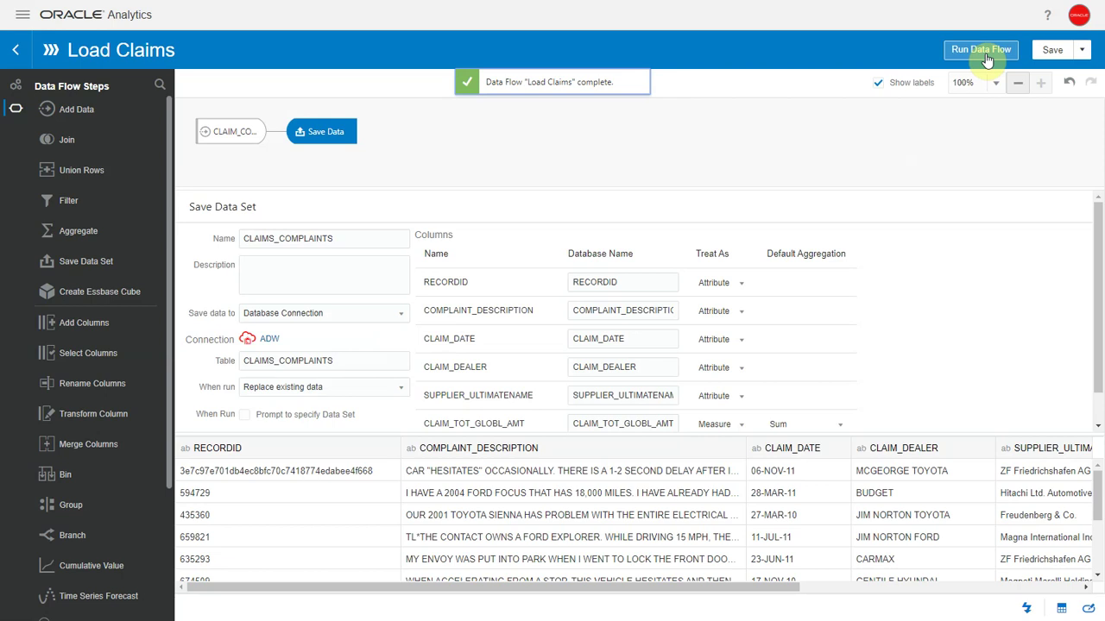
Dismiss the completion notice and open a SQL Developer Web worksheet
{"action": "left_click", "coordinate": [634, 85]}
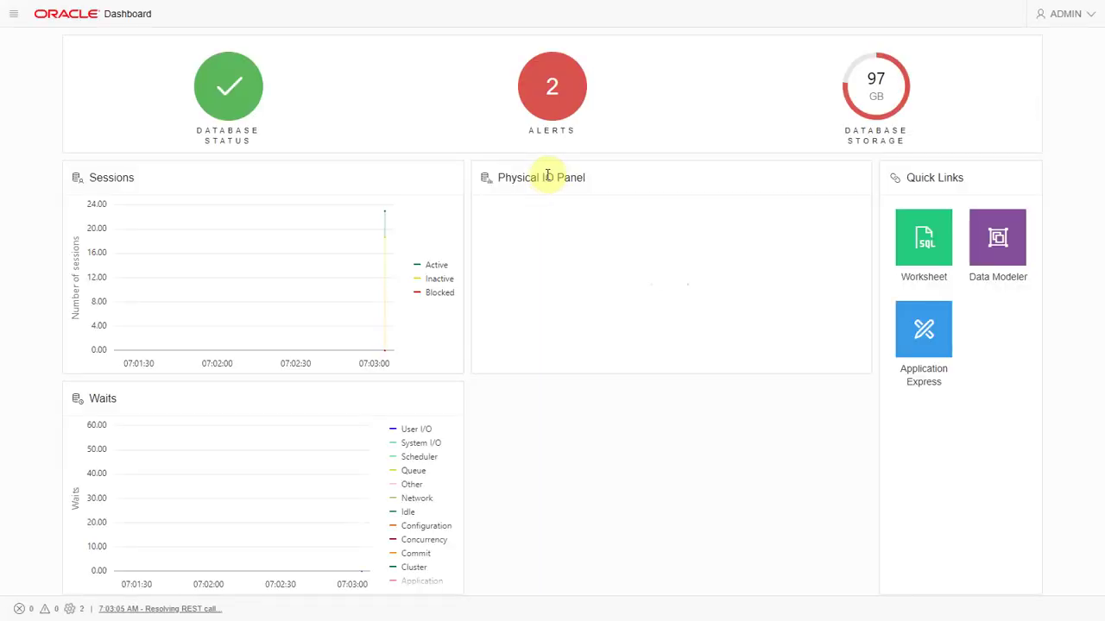
{"action": "left_click", "coordinate": [15, 14]}
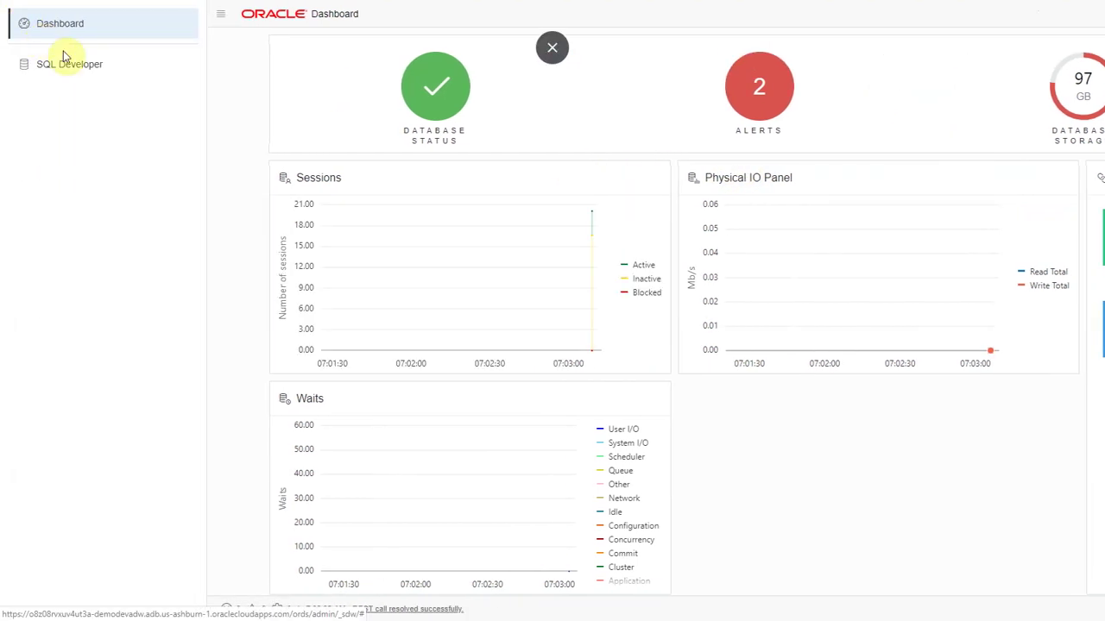
{"action": "left_click", "coordinate": [79, 71]}
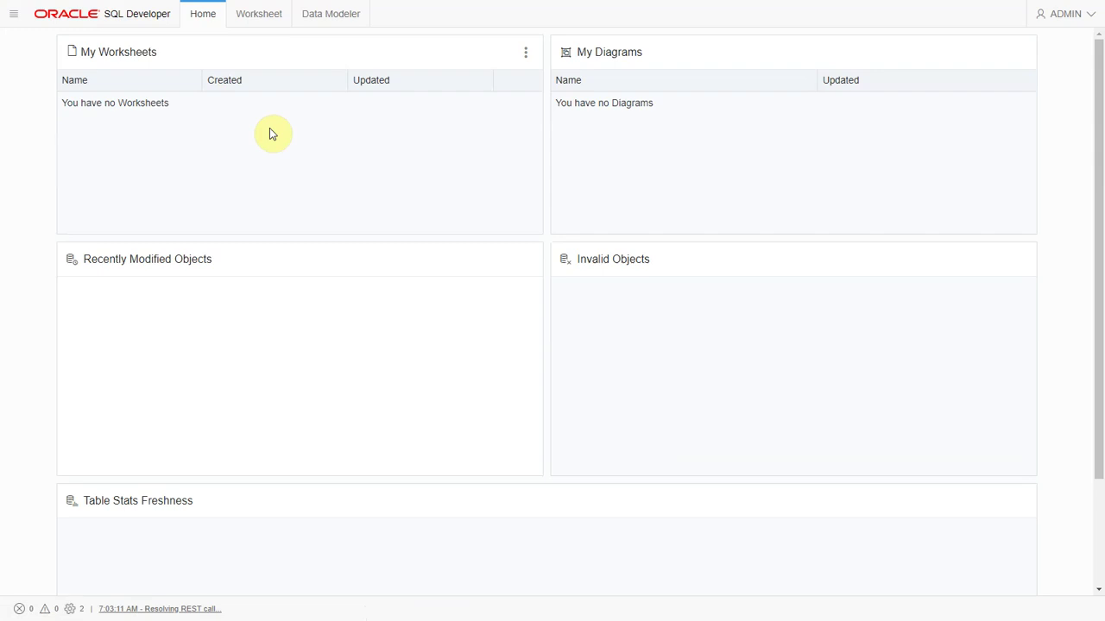
{"action": "left_click", "coordinate": [267, 19]}
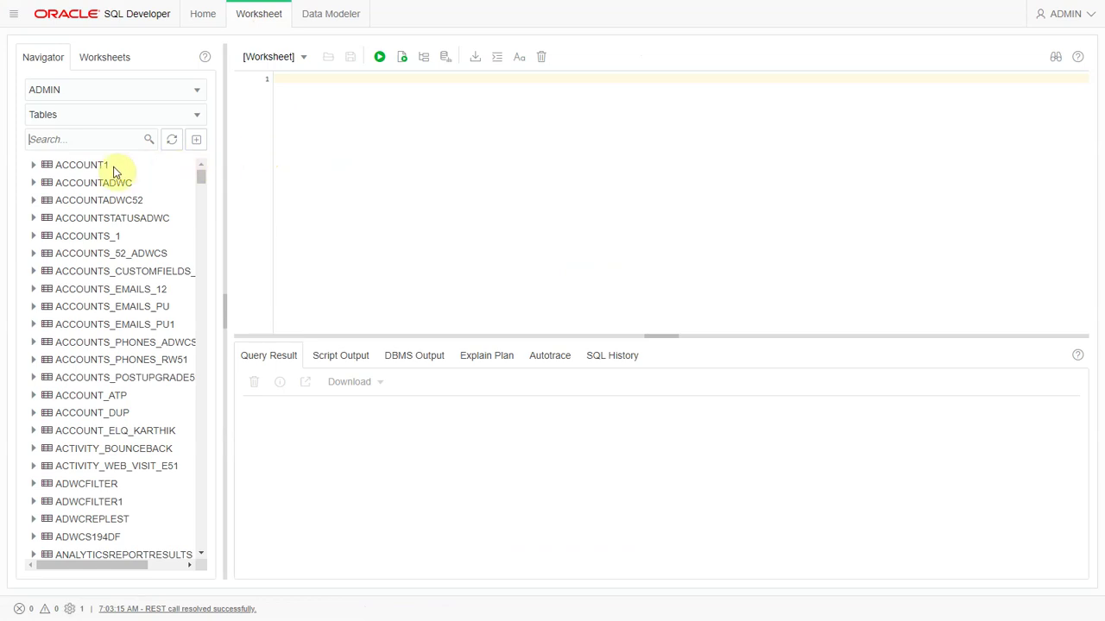
Filter navigator tables by 'claim' and expand CLAIMS_COMPLAINTS to see its columns
{"action": "type", "text": "claim"}
{"action": "left_click", "coordinate": [171, 140]}
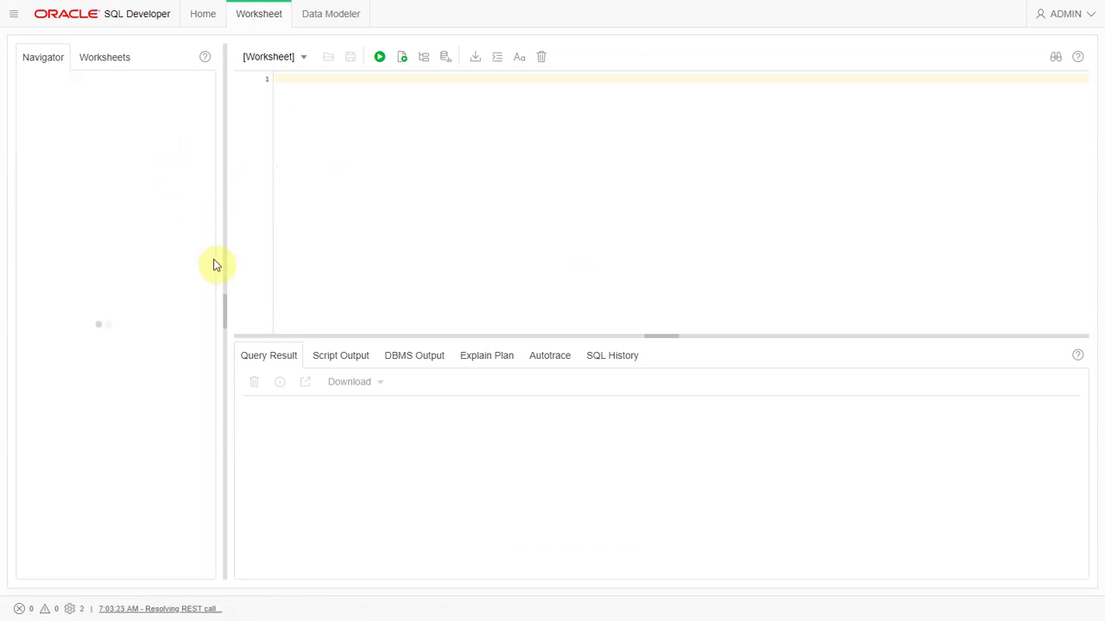
{"action": "left_click", "coordinate": [118, 169]}
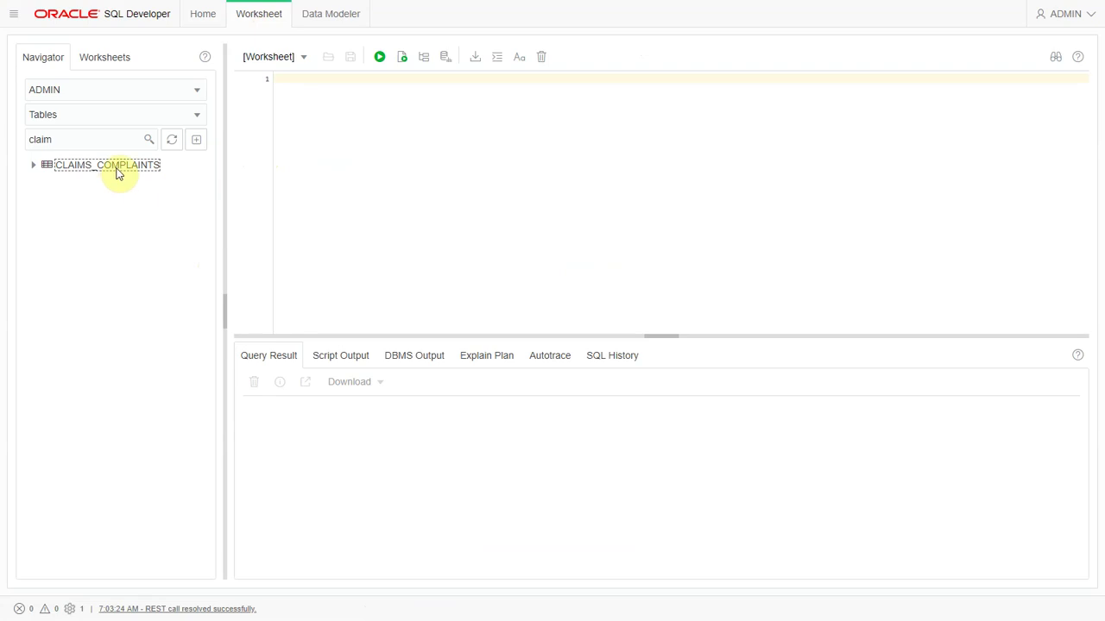
{"action": "left_click", "coordinate": [33, 165]}
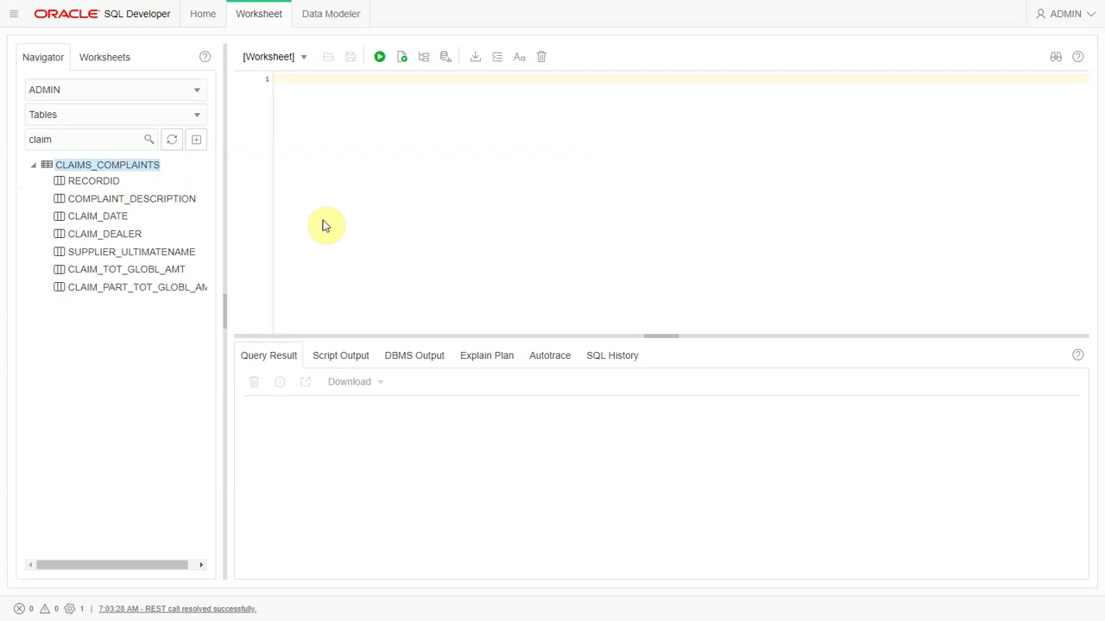
Run CREATE INDEX TOKEN_INDEX ON CLAIMS_COMPLAINTS(COMPLAINT_DESCRIPTION) INDEXTYPE IS CTXSYS.CONTEXT
{"action": "type", "text": "CREATE INDEX TOKEN_INDEX ON CLAIMS_COMPLAINTS(COMPLAINT_DESCRIPTION) INDEXTYPE IS CTXSYS.CONTEXT;"}
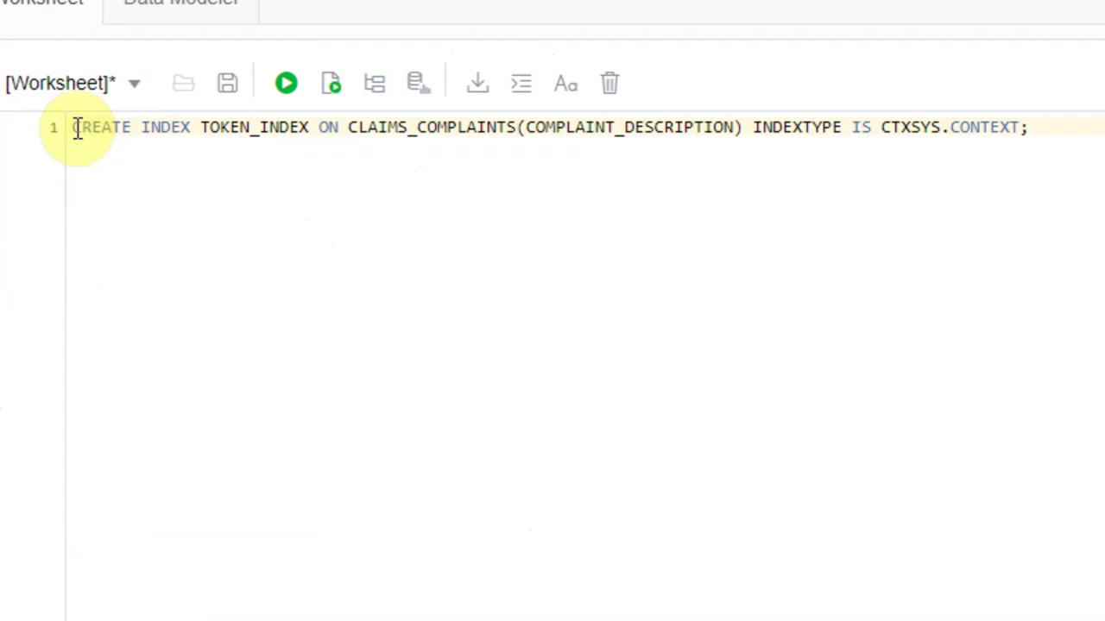
{"action": "left_click", "coordinate": [76, 128]}
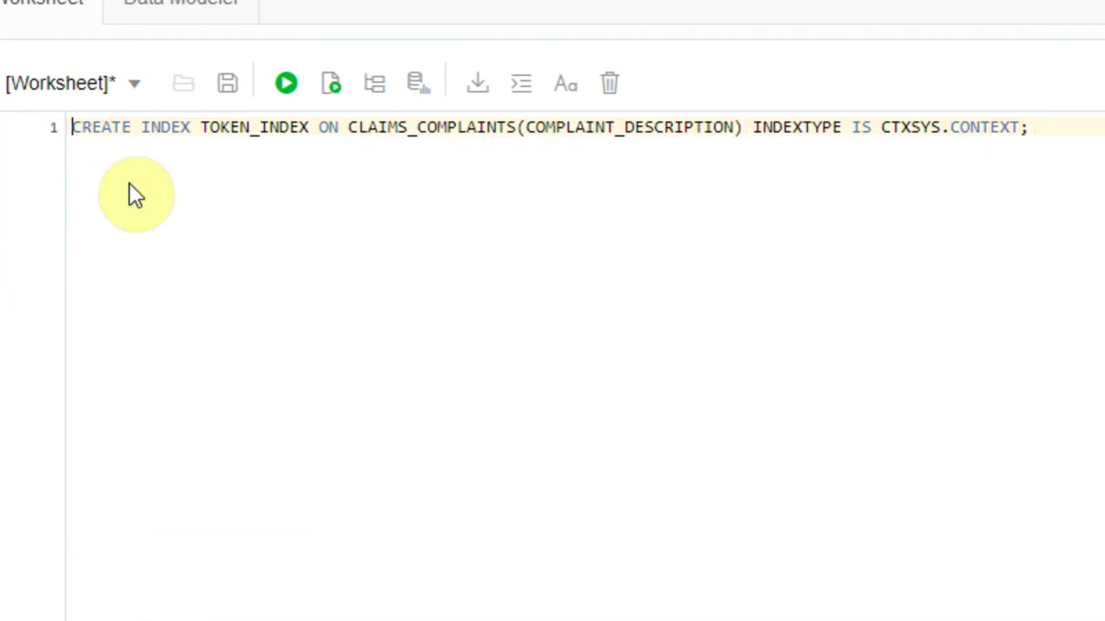
{"action": "triple_click", "coordinate": [297, 130]}
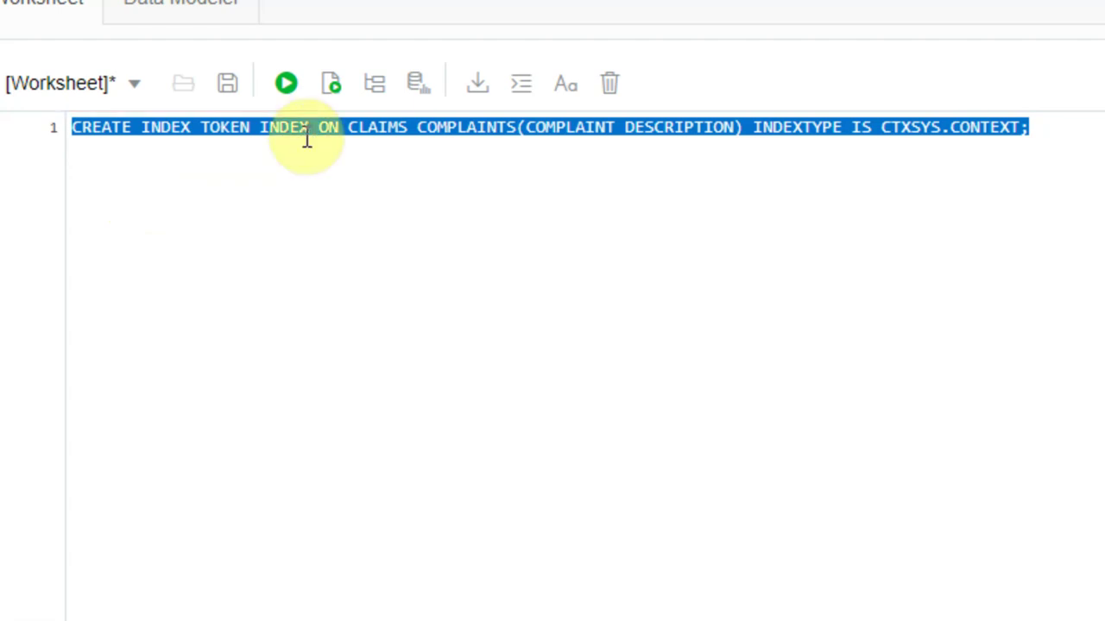
{"action": "key", "text": "ctrl+Return"}
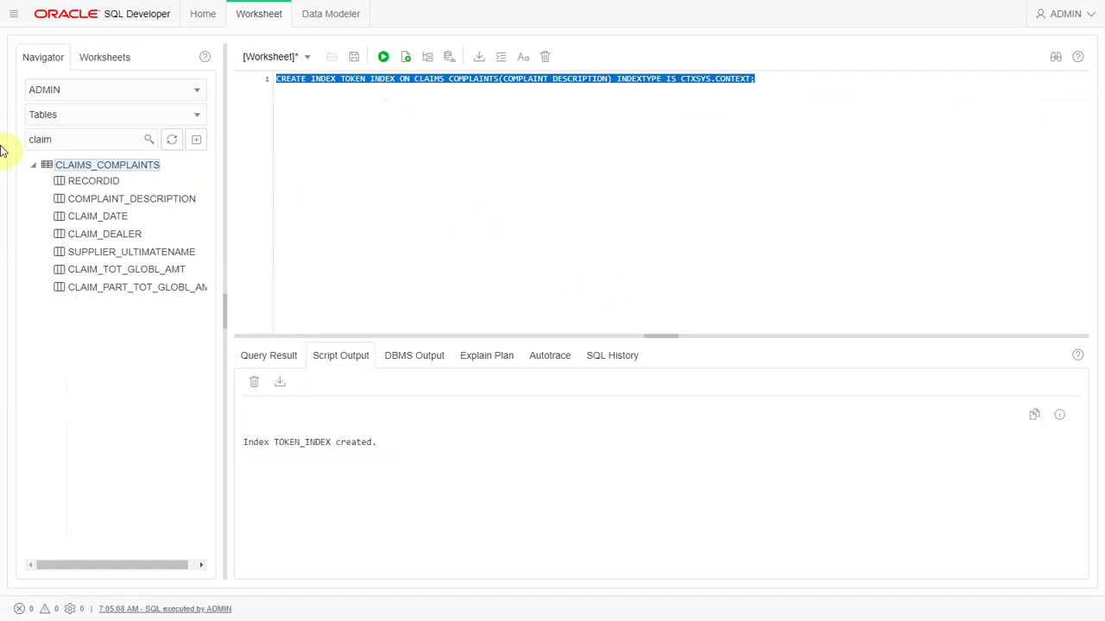
Change the Navigator table filter from 'claim' to 'TOKEN' and refresh the list
{"action": "left_click_drag", "start_coordinate": [66, 139], "coordinate": [12, 139]}
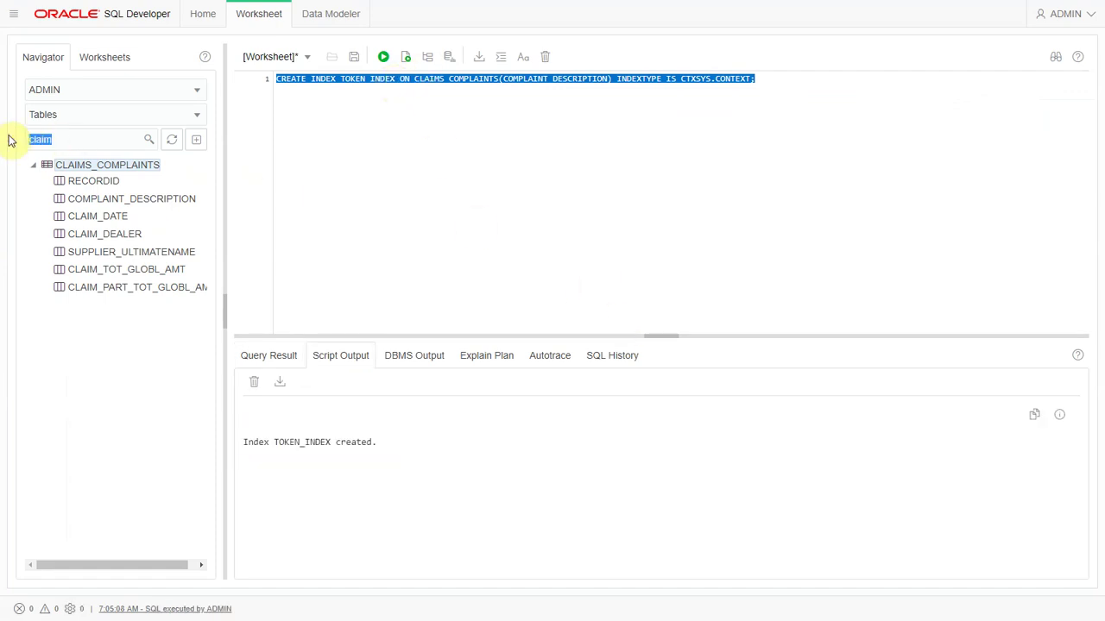
{"action": "type", "text": "TOKEN"}
{"action": "left_click", "coordinate": [171, 139]}
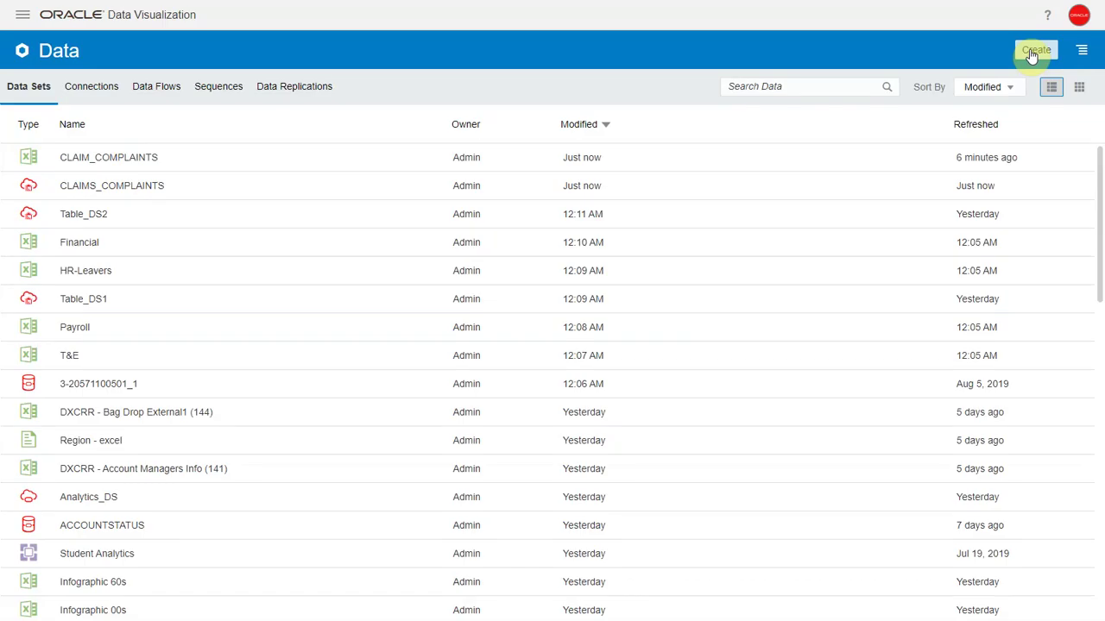
Start a new data set from the ADW connection and open the ADMIN schema
{"action": "left_click", "coordinate": [1032, 50]}
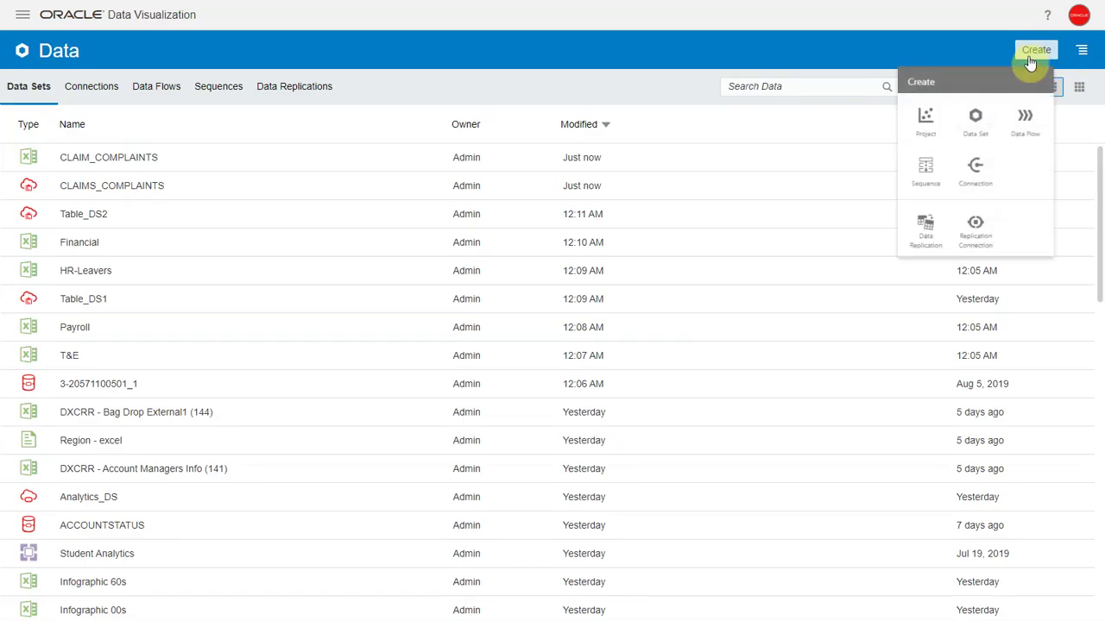
{"action": "left_click", "coordinate": [989, 131]}
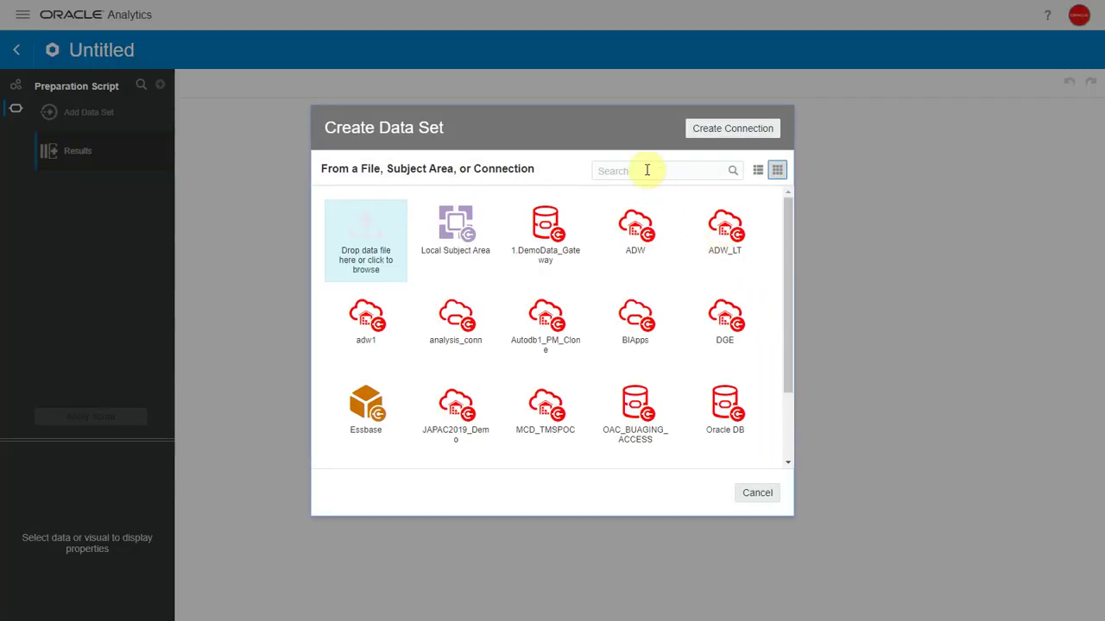
{"action": "left_click", "coordinate": [639, 227]}
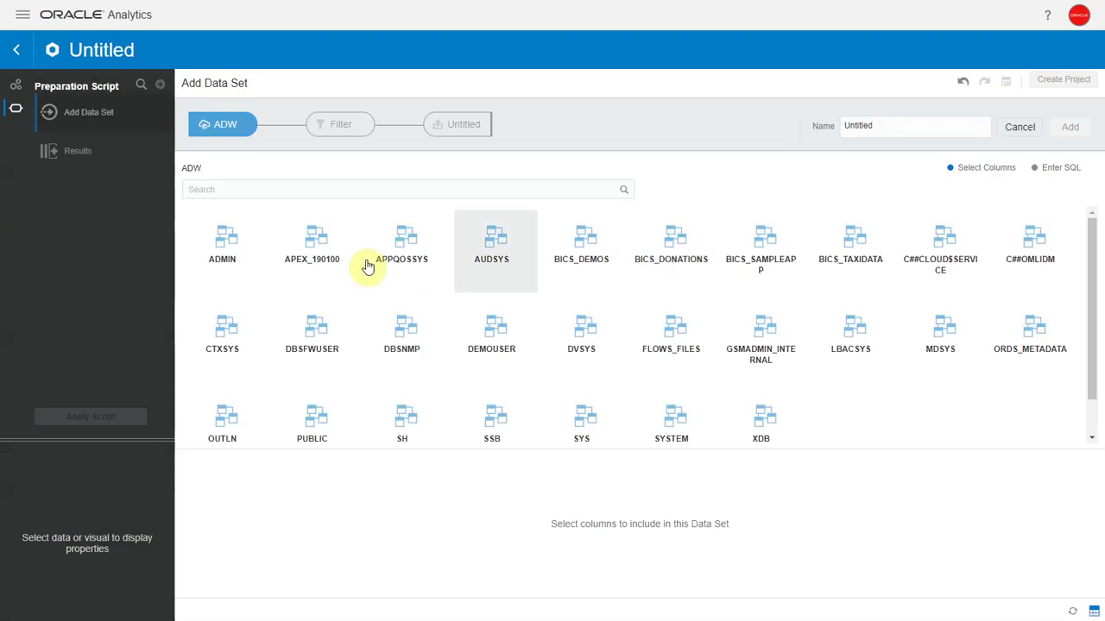
{"action": "left_click", "coordinate": [226, 243]}
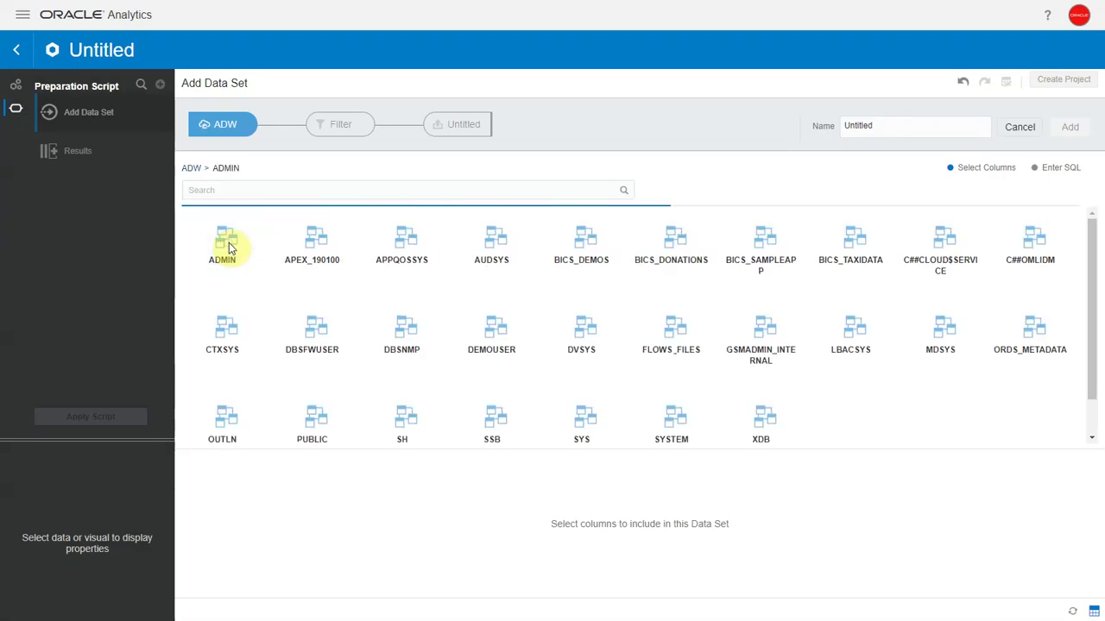
Pick DR$TOKEN_INDEX$I via a 'DR' search, add its columns, and save the data set
{"action": "left_click", "coordinate": [329, 192]}
{"action": "type", "text": "DR"}
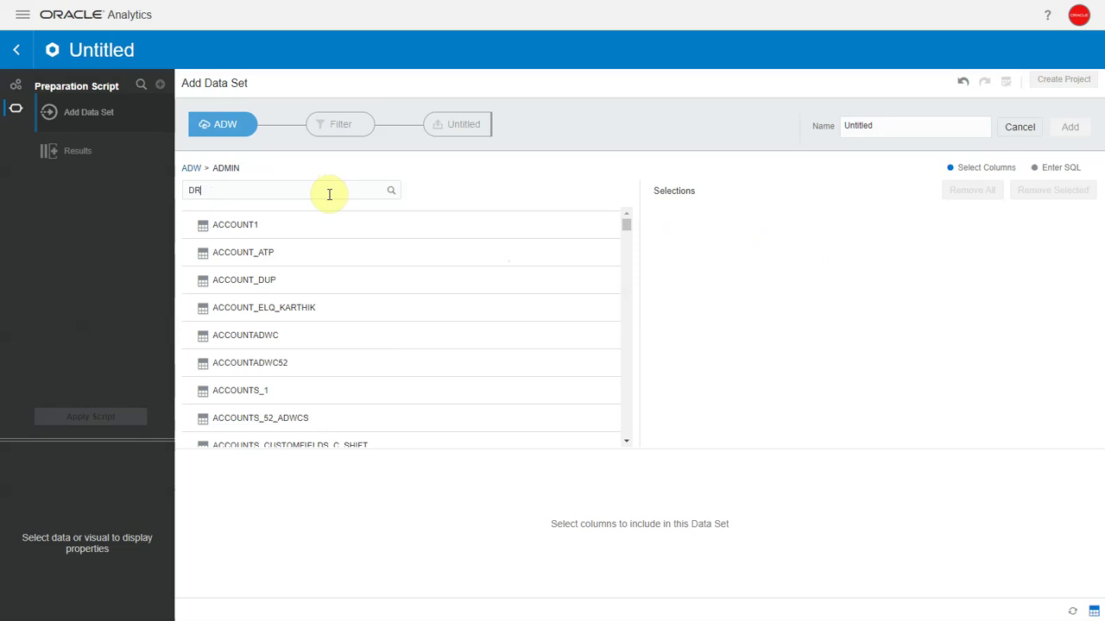
{"action": "left_click", "coordinate": [282, 286]}
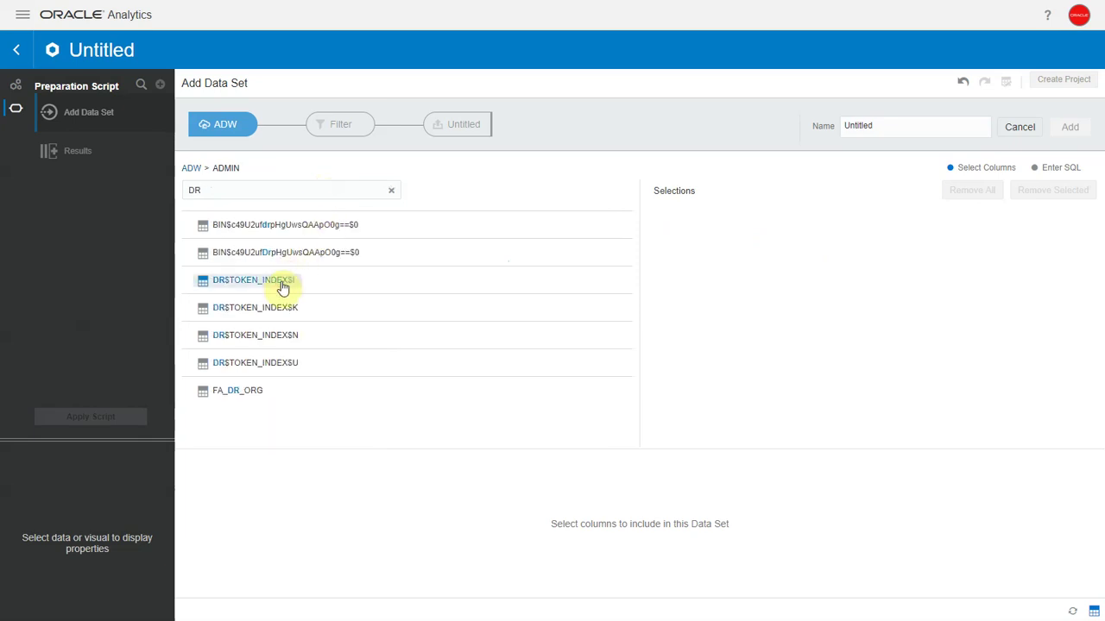
{"action": "left_click", "coordinate": [281, 288]}
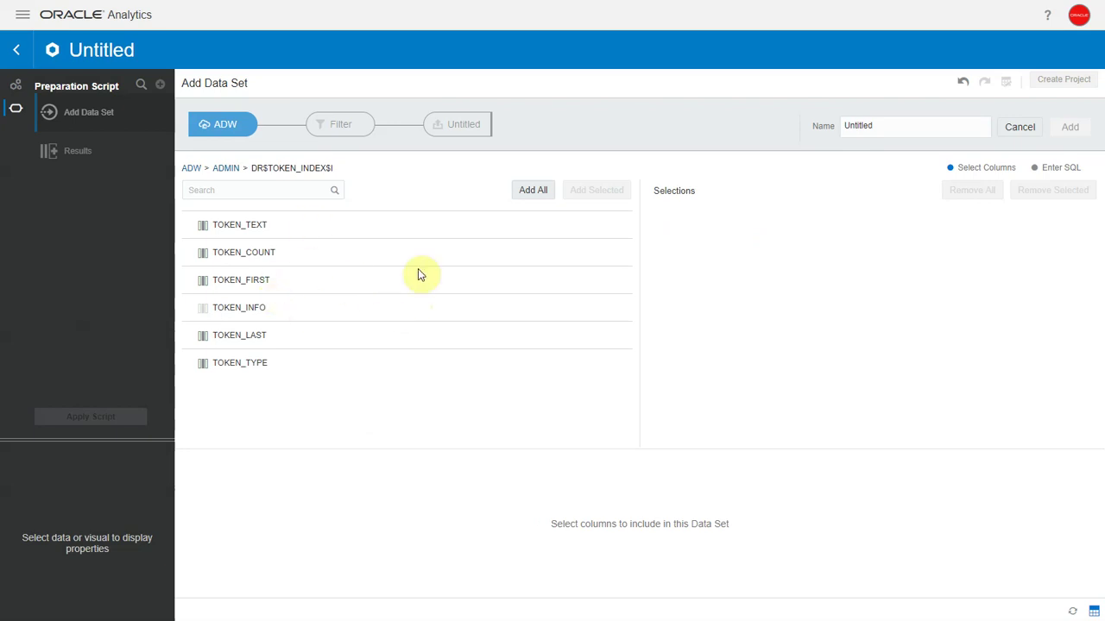
{"action": "left_click", "coordinate": [532, 190]}
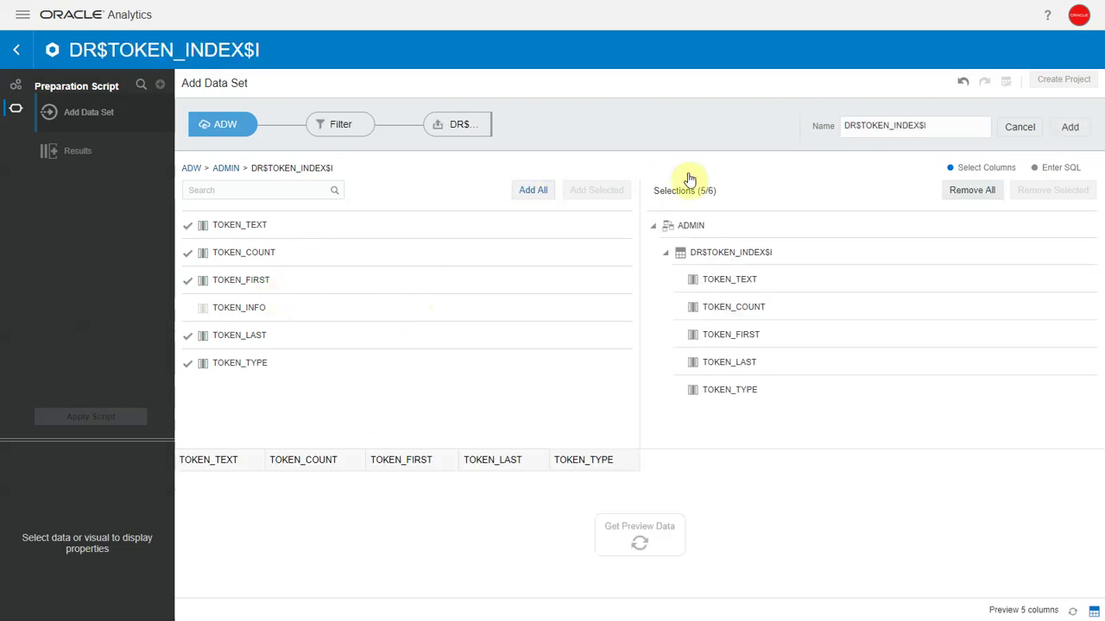
{"action": "left_click", "coordinate": [1070, 127]}
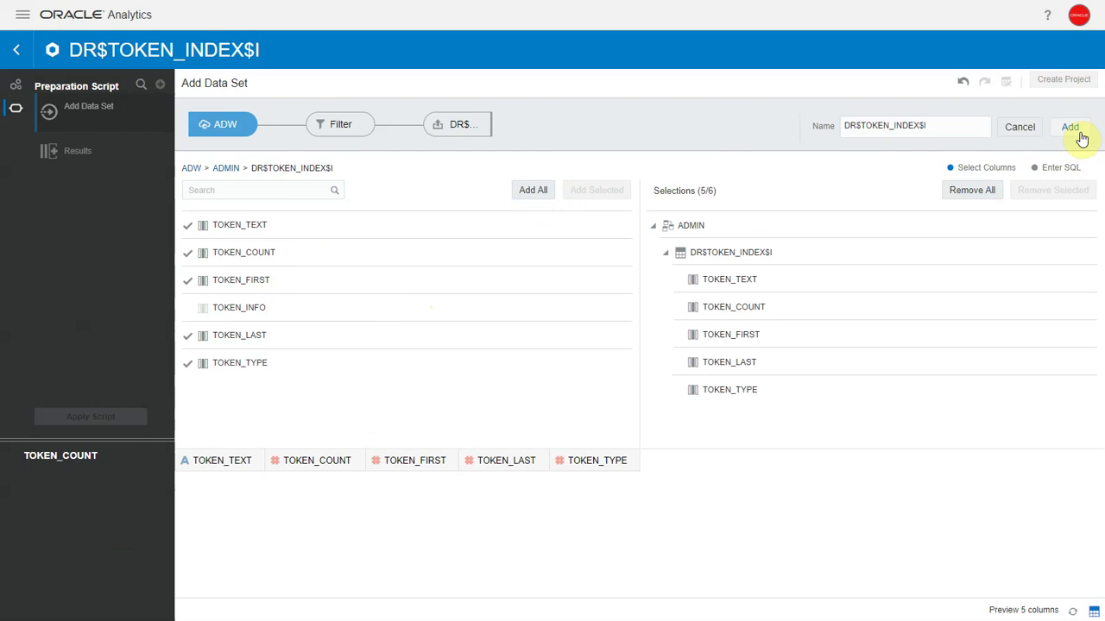
{"action": "left_click", "coordinate": [1074, 130]}
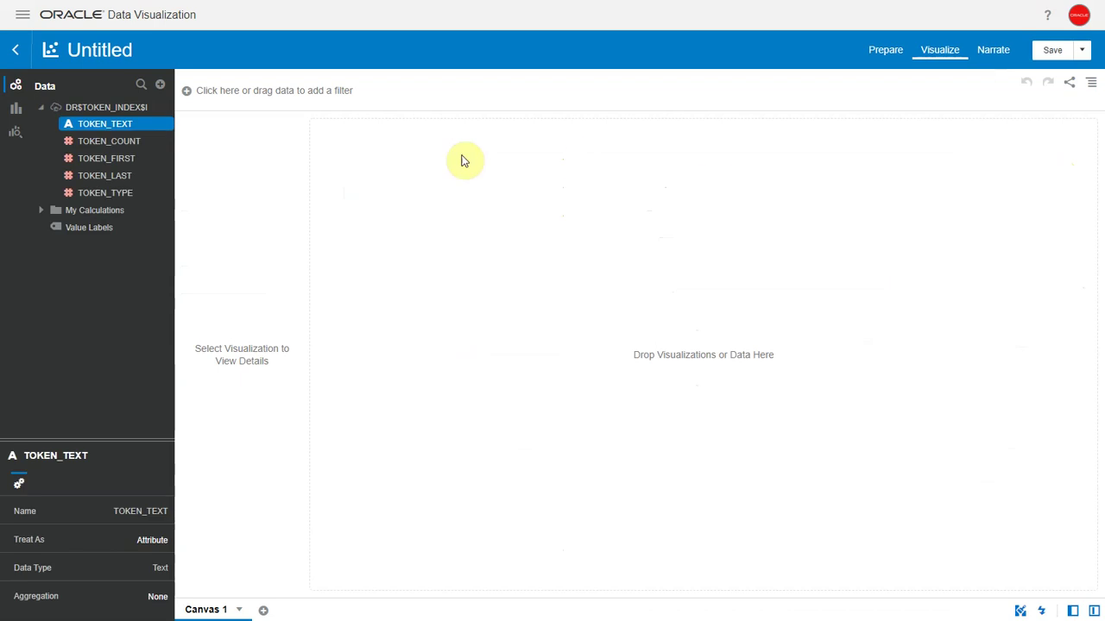
Chart TOKEN_TEXT with TOKEN_COUNT as a Tag Cloud visualization
{"action": "left_click", "coordinate": [117, 128]}
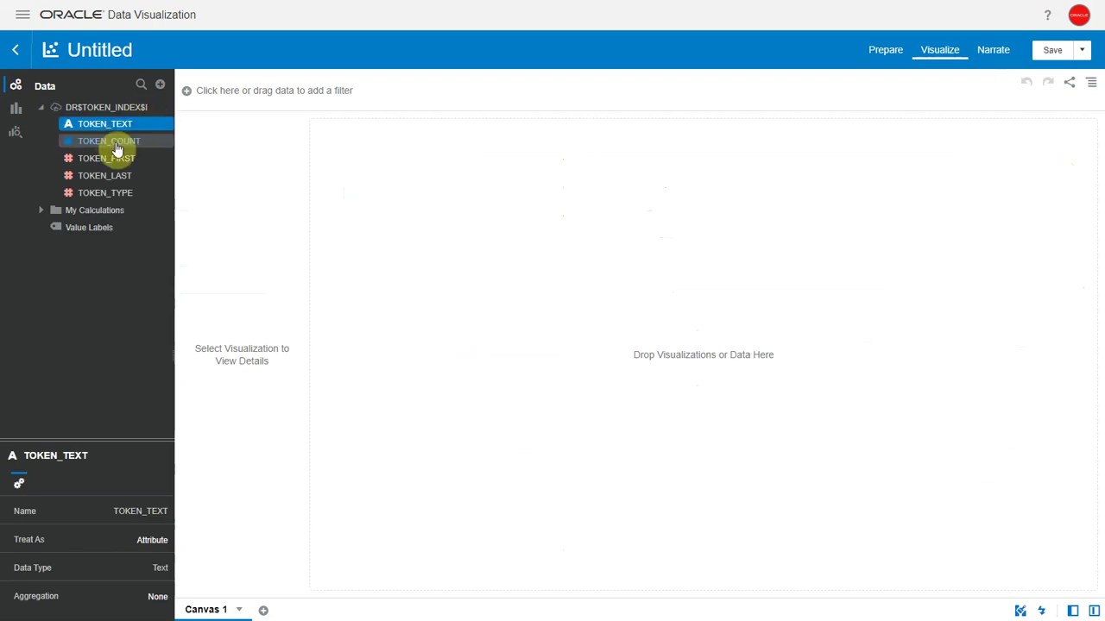
{"action": "right_click", "coordinate": [114, 144]}
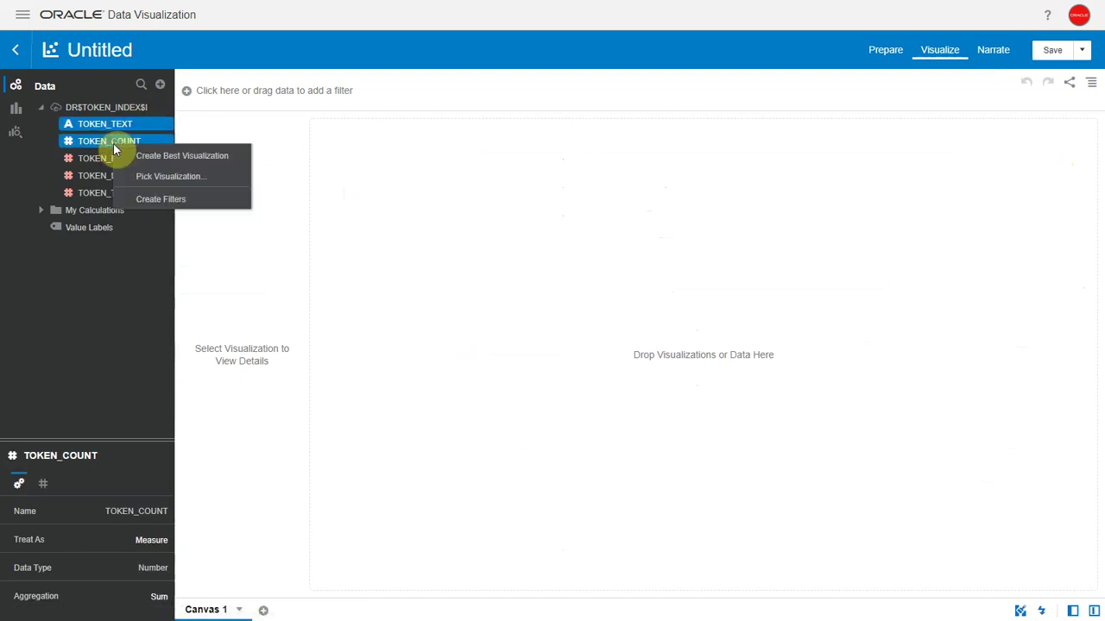
{"action": "left_click", "coordinate": [173, 191]}
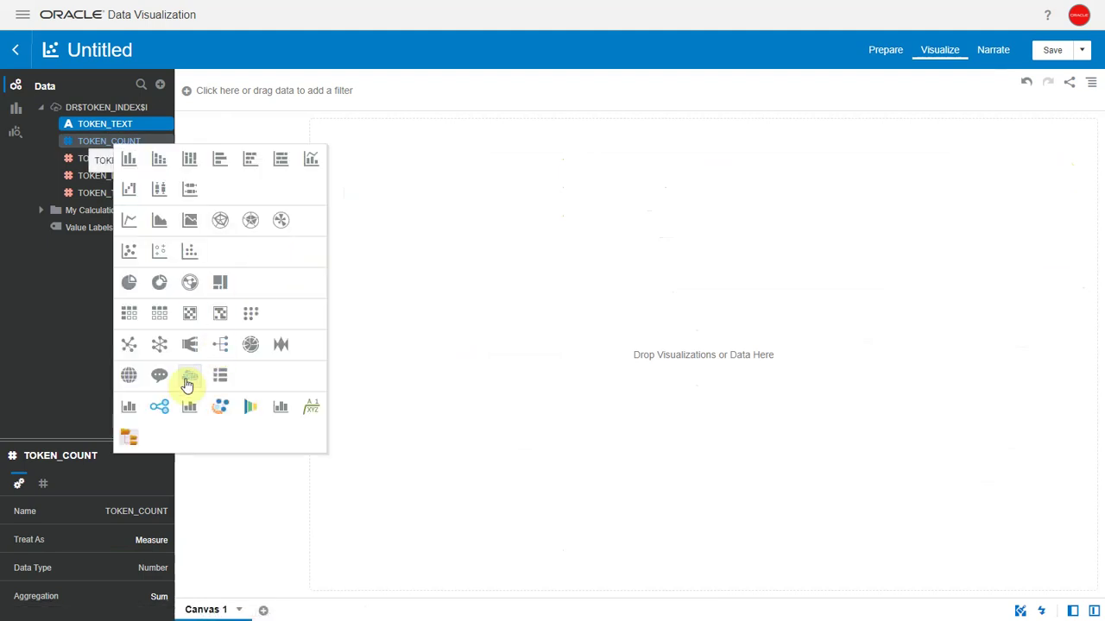
{"action": "left_click", "coordinate": [190, 375]}
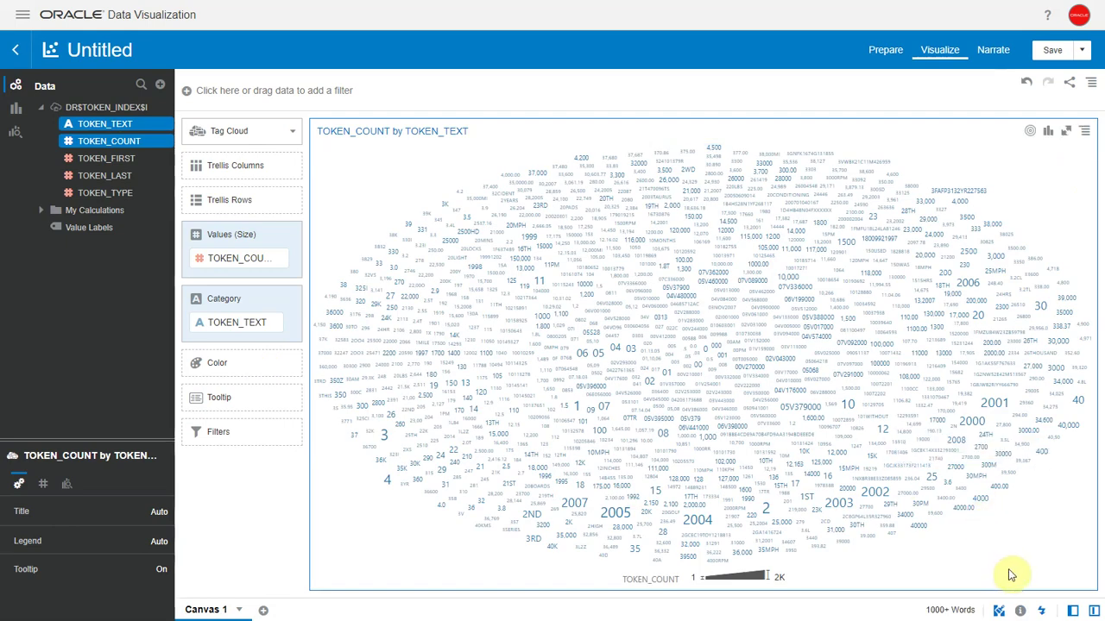
{"action": "mouse_move", "coordinate": [407, 131]}
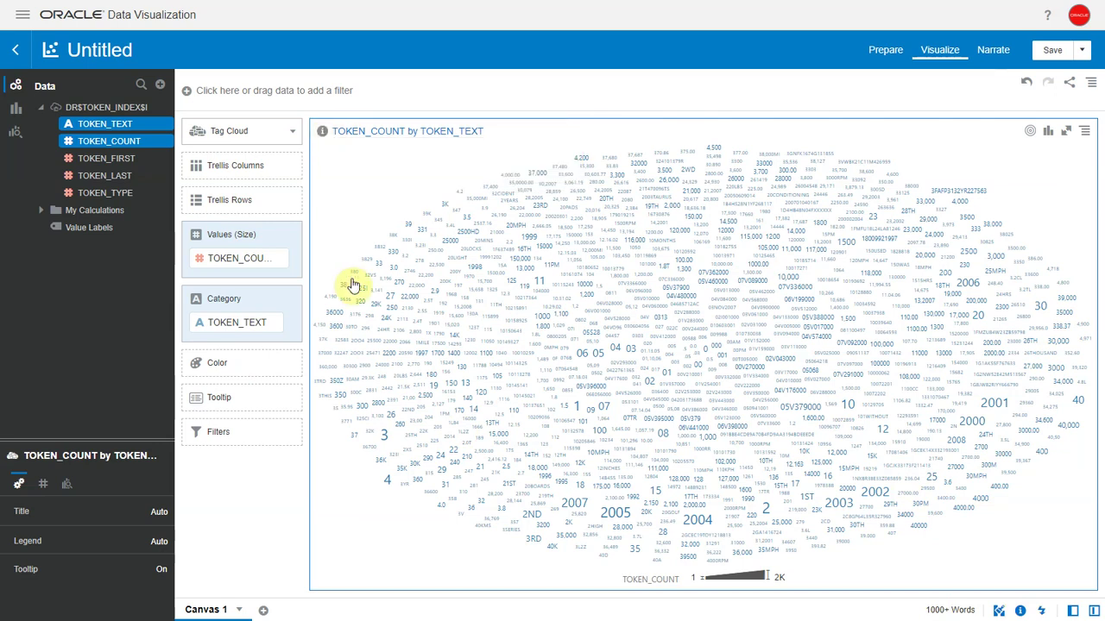
Add a TOKEN_COUNT Top Bottom N filter keeping the top 20 tokens
{"action": "left_click", "coordinate": [132, 144]}
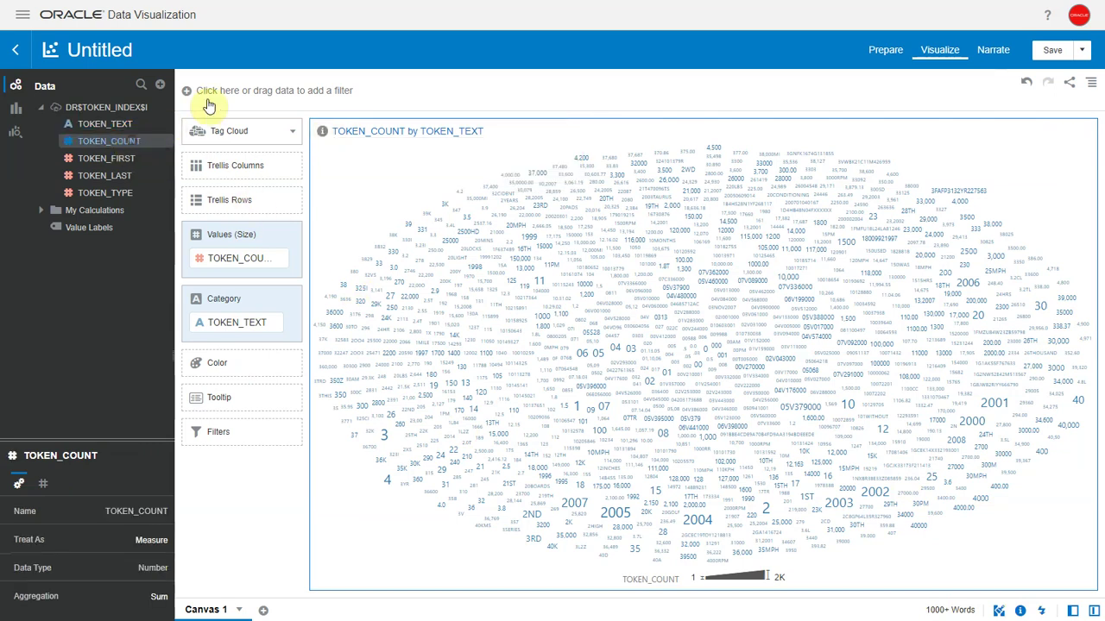
{"action": "left_click_drag", "start_coordinate": [132, 143], "coordinate": [233, 91]}
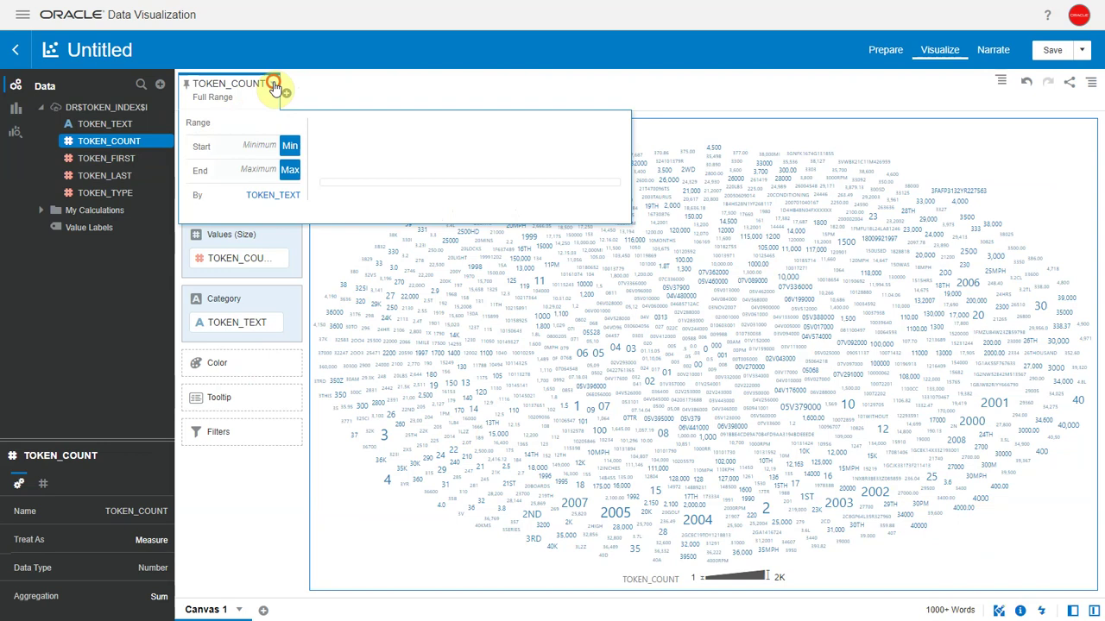
{"action": "left_click", "coordinate": [273, 85]}
{"action": "left_click", "coordinate": [449, 225]}
{"action": "left_click", "coordinate": [315, 188]}
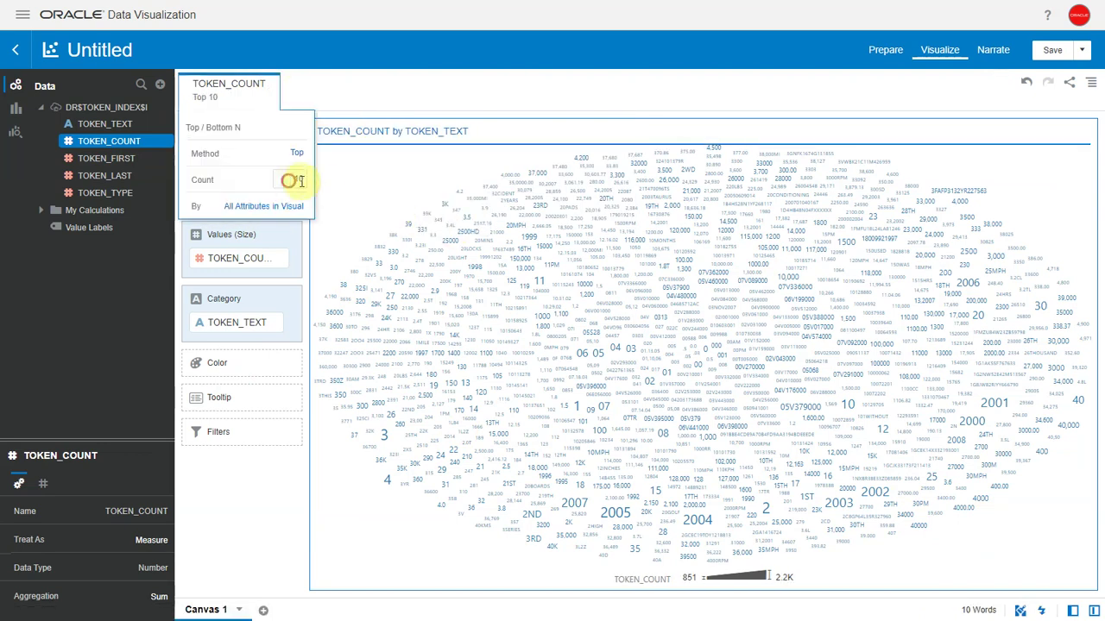
{"action": "type", "text": "20"}
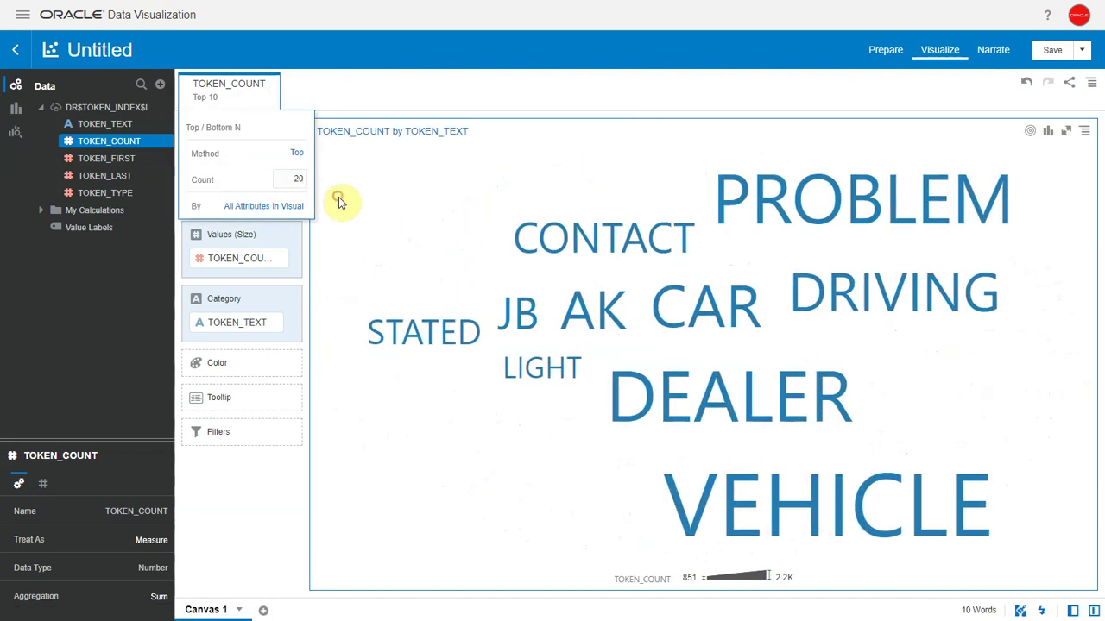
{"action": "left_click", "coordinate": [338, 200]}
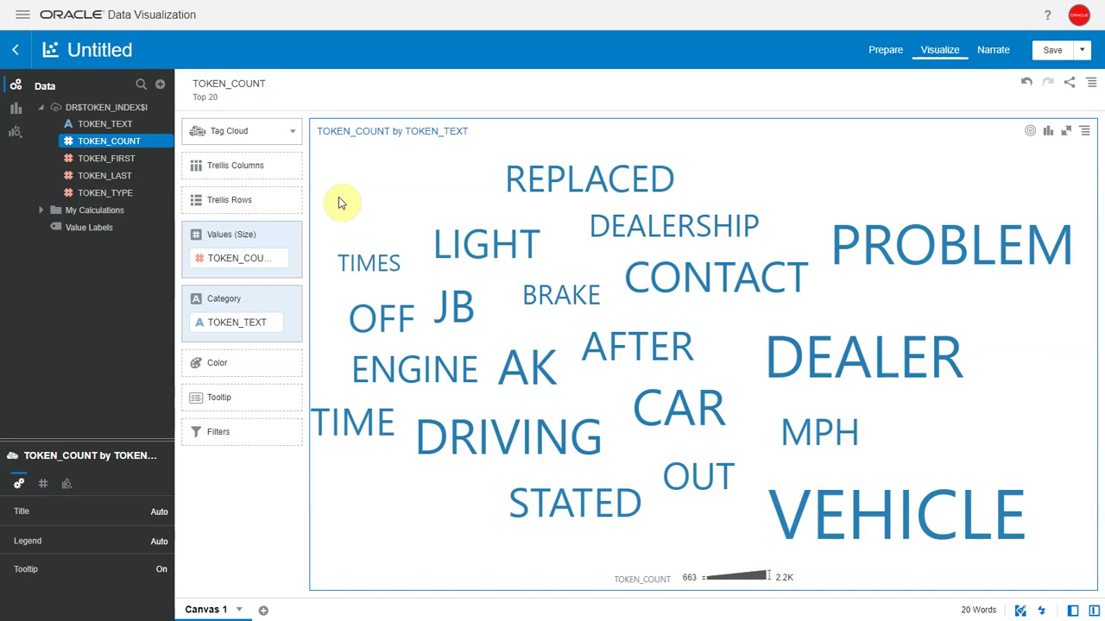
{"action": "left_click", "coordinate": [932, 518]}
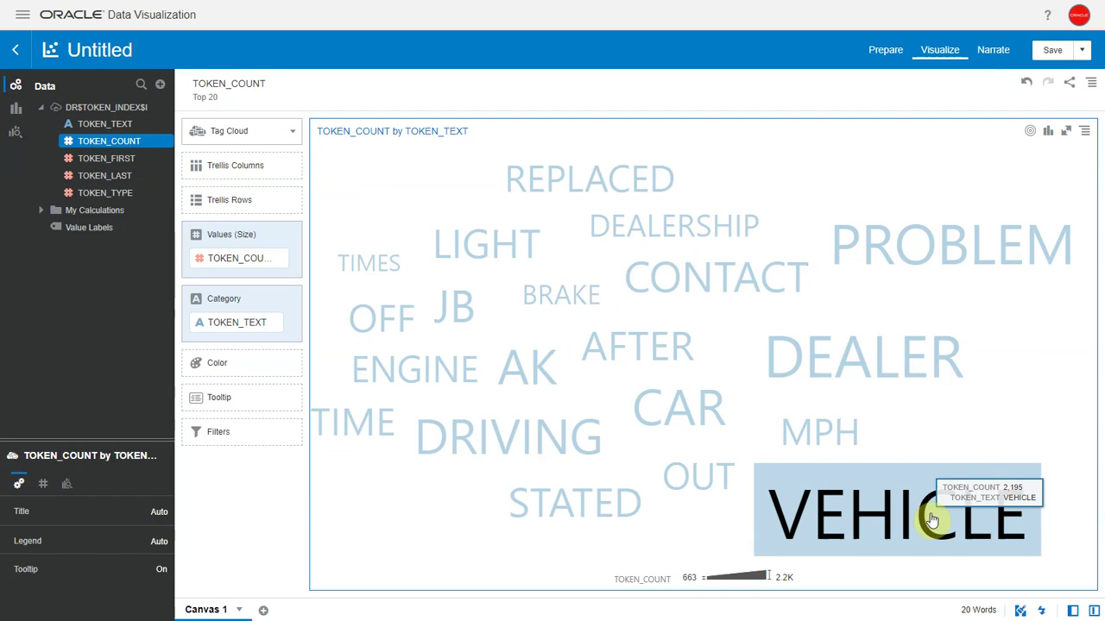
{"action": "left_click", "coordinate": [861, 362]}
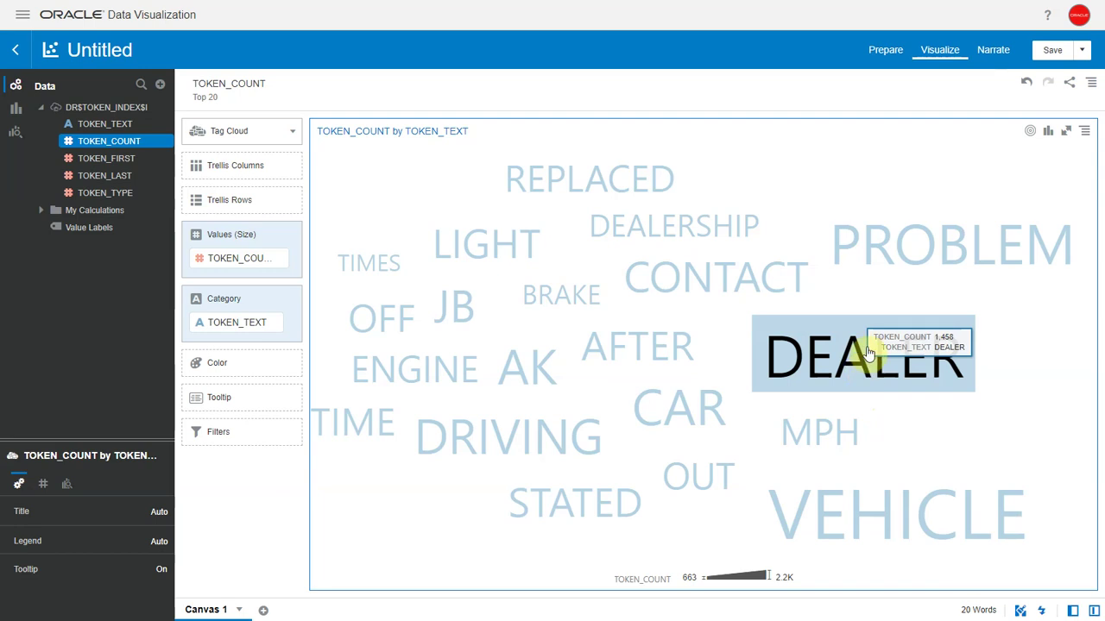
{"action": "left_click", "coordinate": [915, 251]}
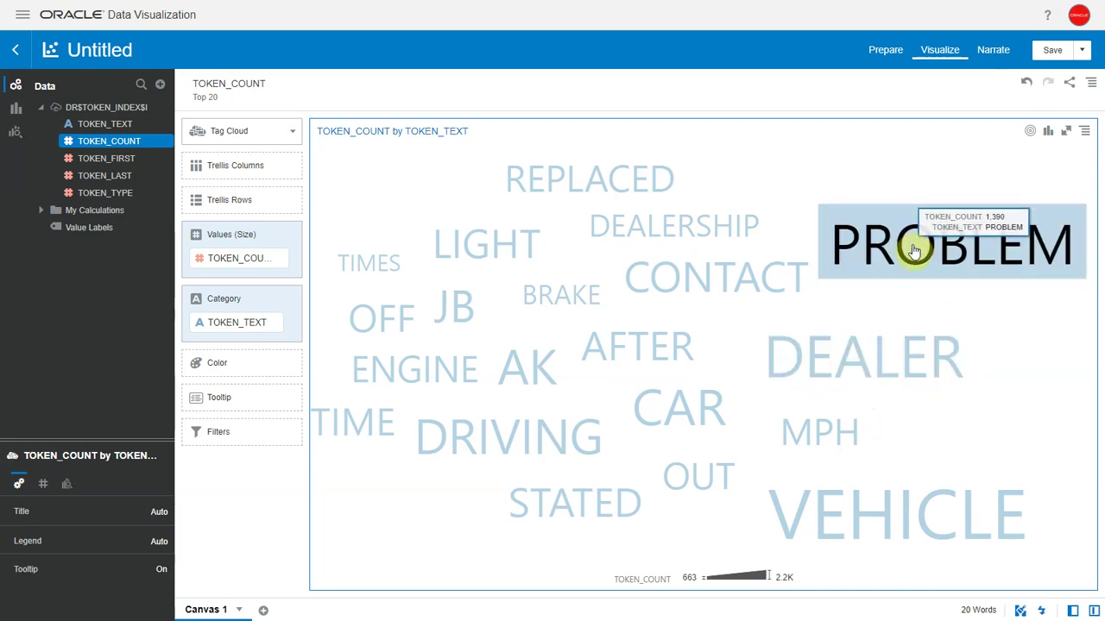
{"action": "left_click", "coordinate": [759, 182]}
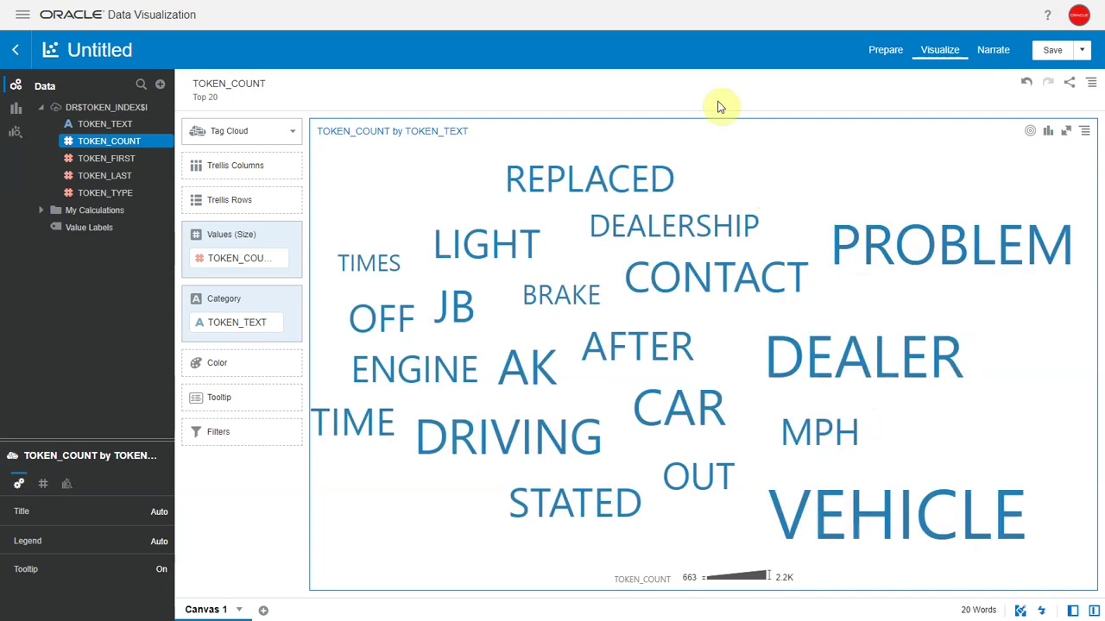